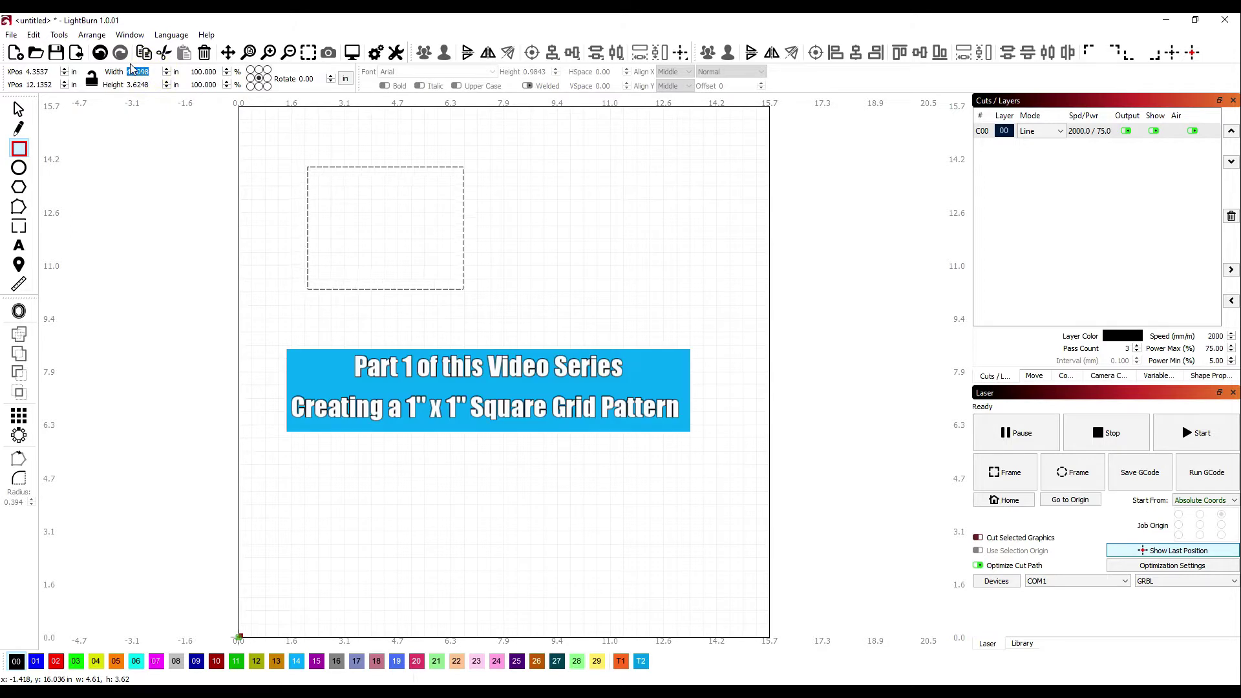
# - Set the rectangle's width and height to 15.25 in, centre it on the page and deselect it
pyautogui.write('1')
pyautogui.press('Tab')
pyautogui.write('15.25')
pyautogui.press('Tab')
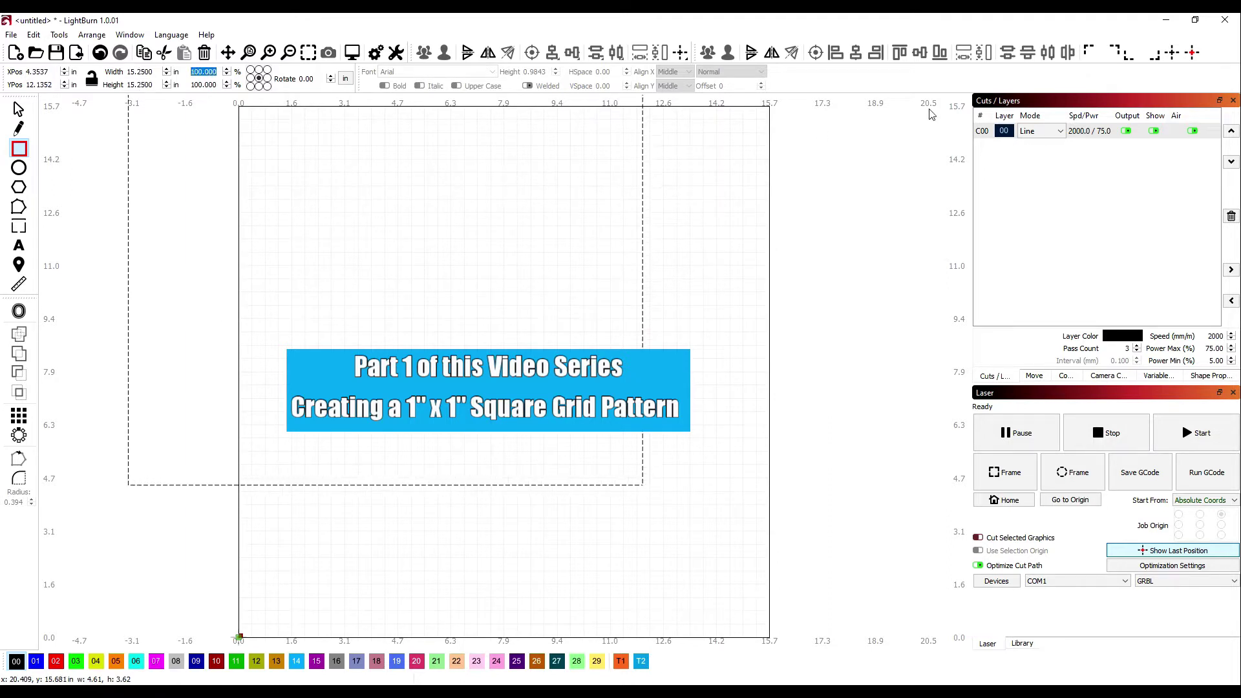
pyautogui.click(1173, 54)
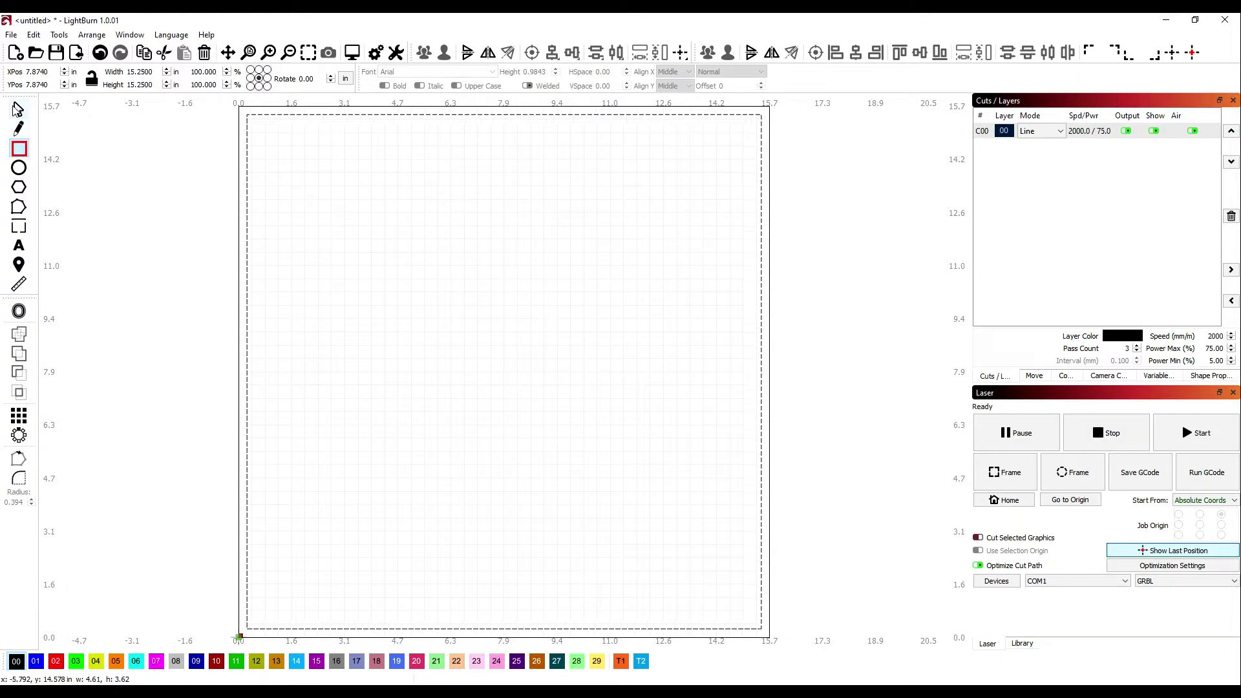
pyautogui.click(18, 110)
pyautogui.rightClick(190, 191)
pyautogui.click(168, 183)
# - Draw a horizontal line about 1 in long in the upper part of the square
pyautogui.click(19, 131)
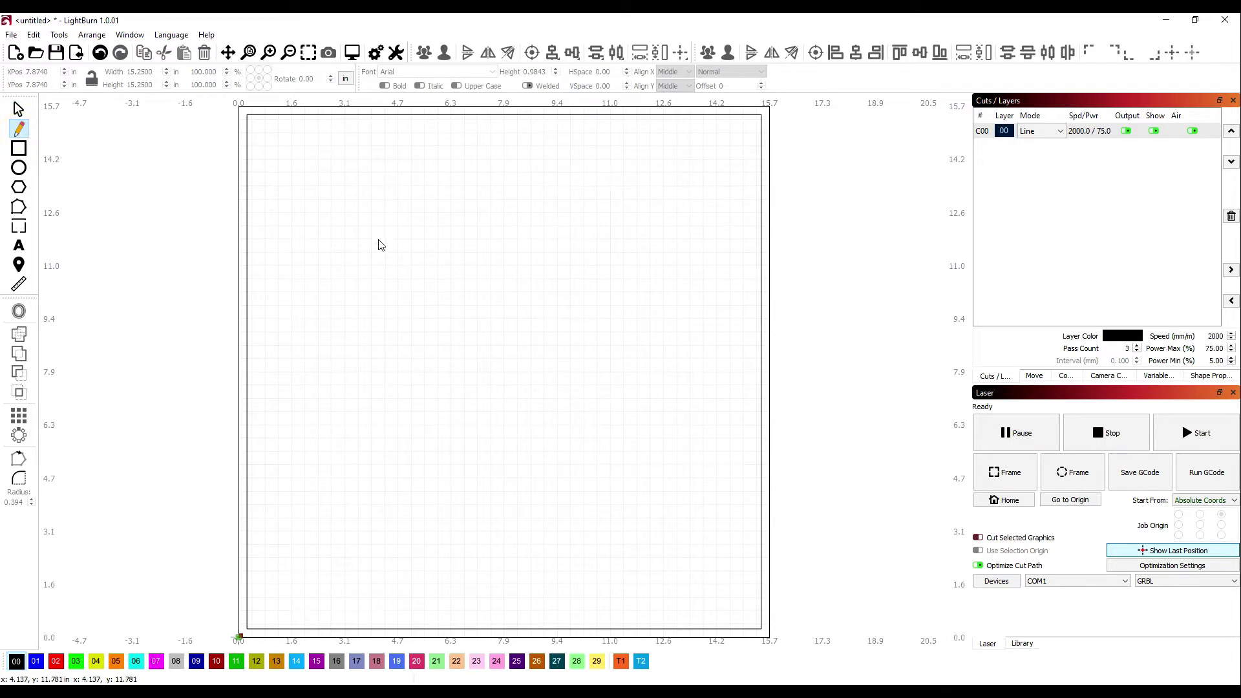
pyautogui.click(427, 239)
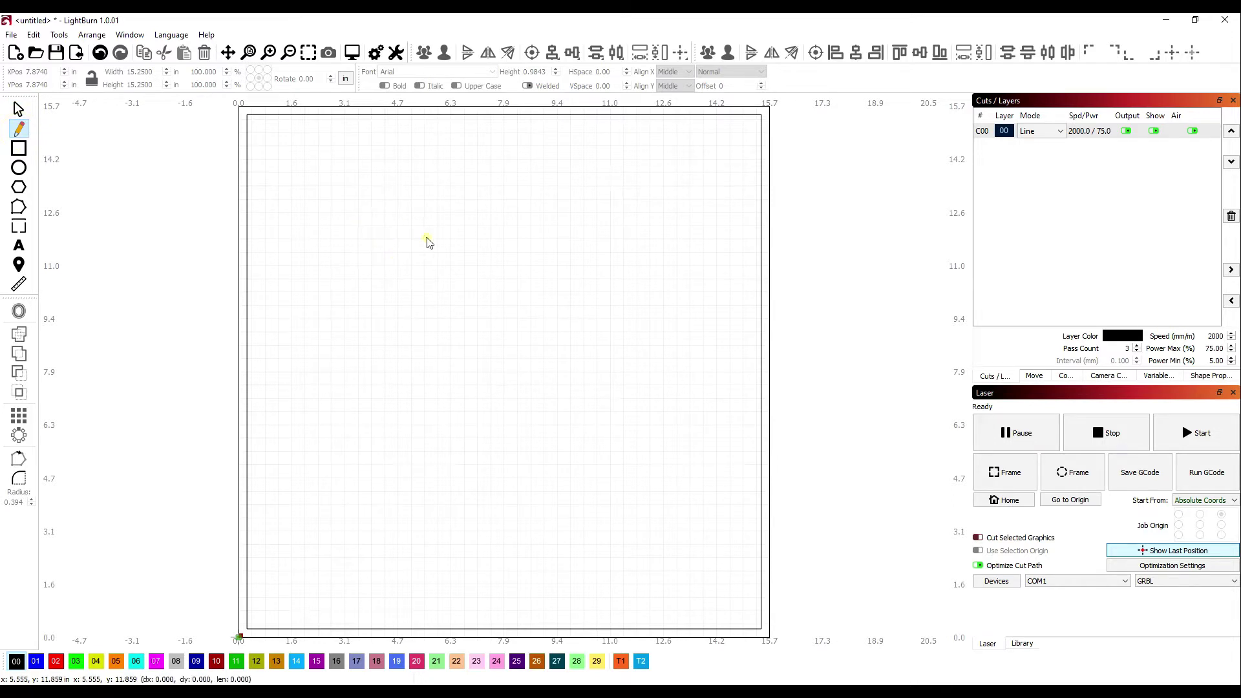
pyautogui.click(461, 239)
pyautogui.click(446, 237)
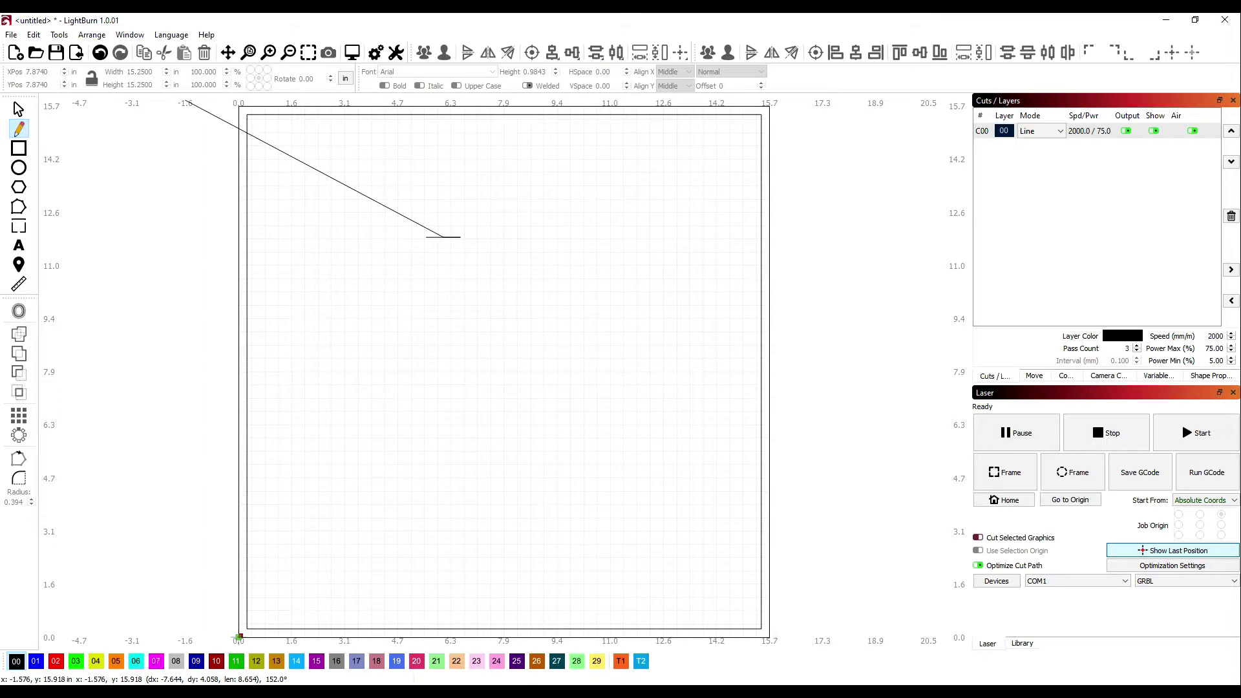
pyautogui.press('Escape')
# - Set the horizontal line's width to 15 in and centre it on the page
pyautogui.click(19, 110)
pyautogui.click(446, 237)
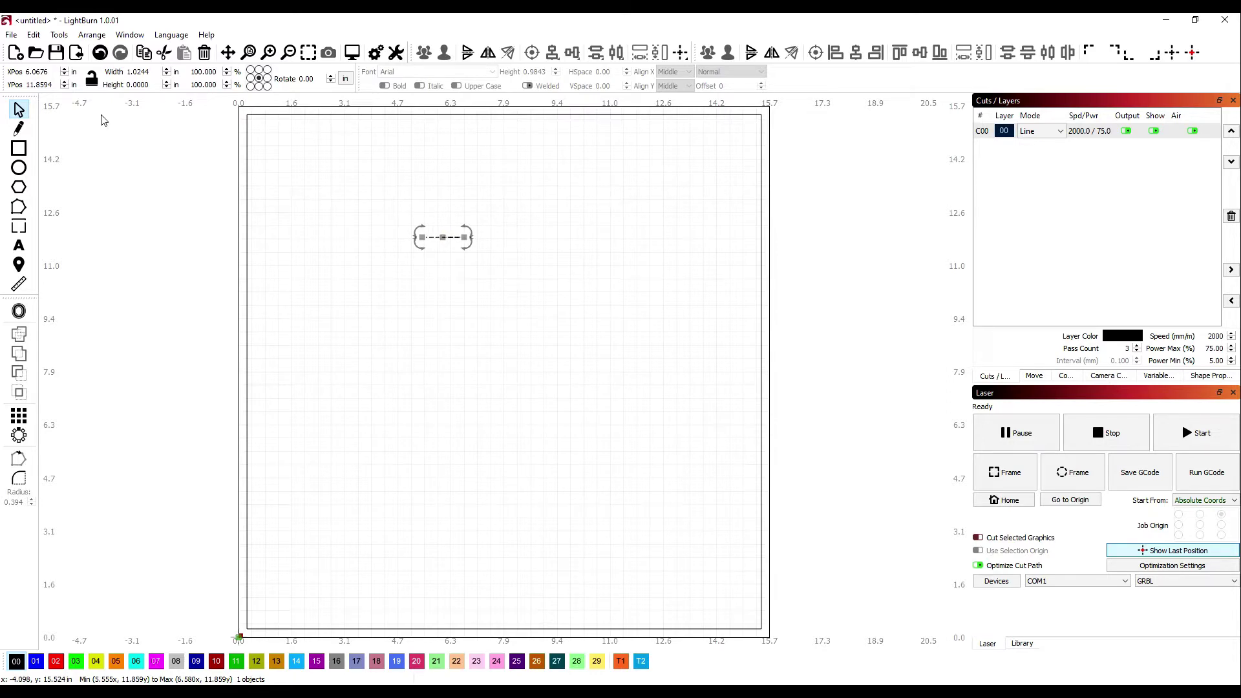
pyautogui.click(155, 71)
pyautogui.write('15')
pyautogui.press('Tab')
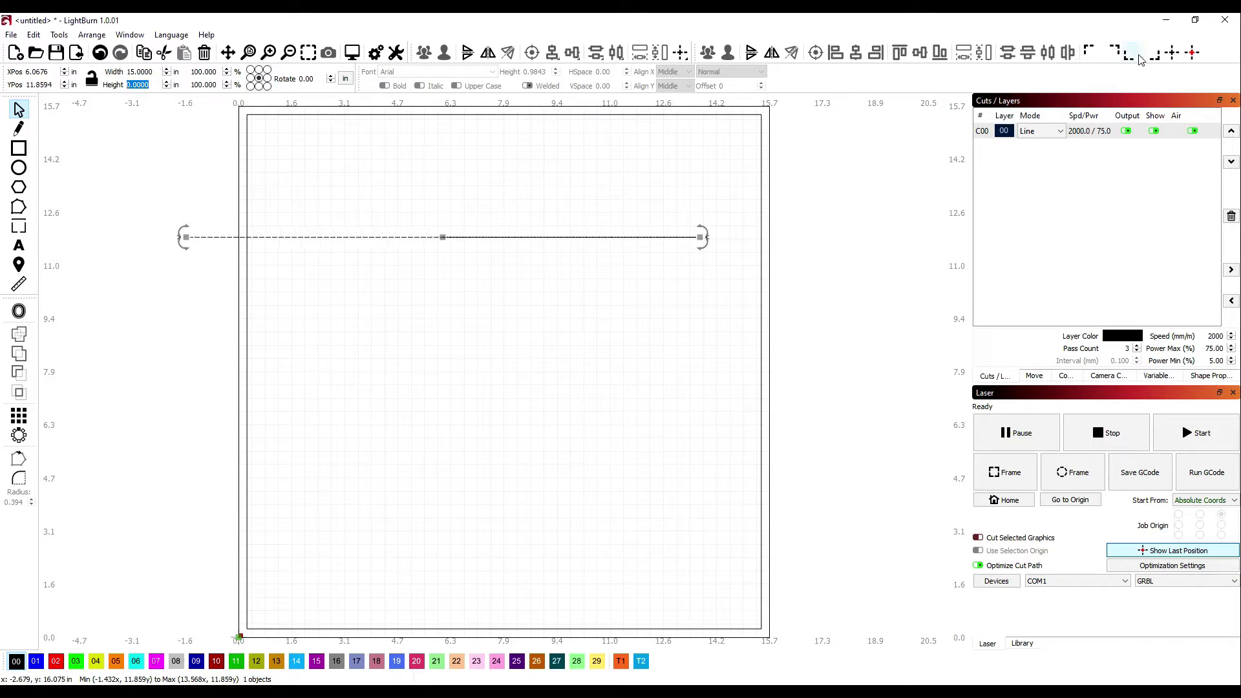
pyautogui.click(1174, 55)
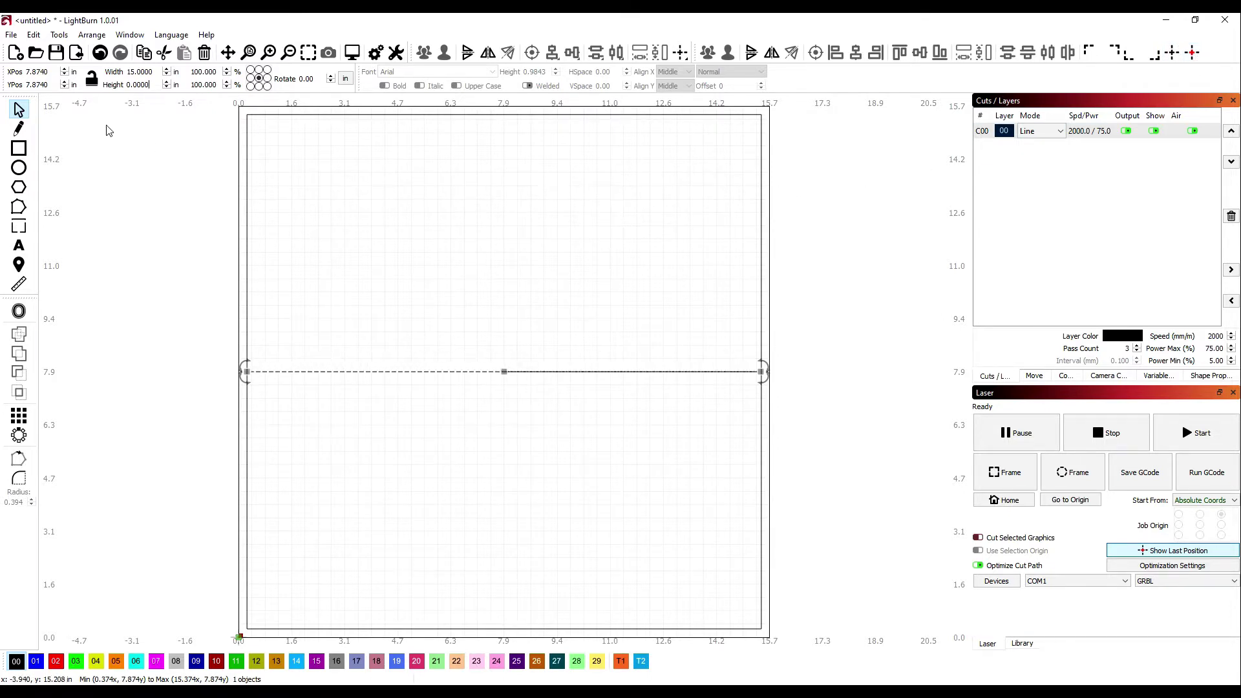
# - Set the horizontal line's Y position to 1 in and lock the aspect ratio
pyautogui.moveTo(55, 86); pyautogui.dragTo(18, 90)
pyautogui.write('1')
pyautogui.moveTo(155, 71); pyautogui.dragTo(125, 77)
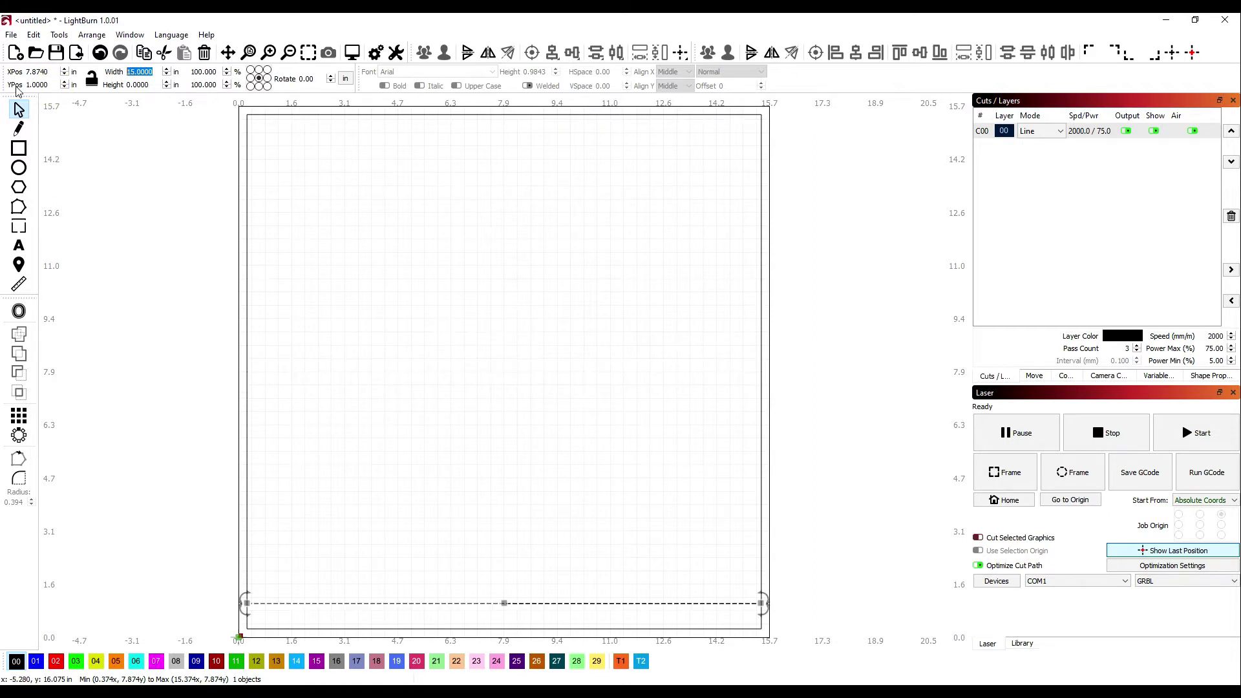
pyautogui.click(92, 78)
# - Create a grid array of the horizontal line with 15 rows and 1 in Y spacing
pyautogui.click(208, 205)
pyautogui.click(248, 184)
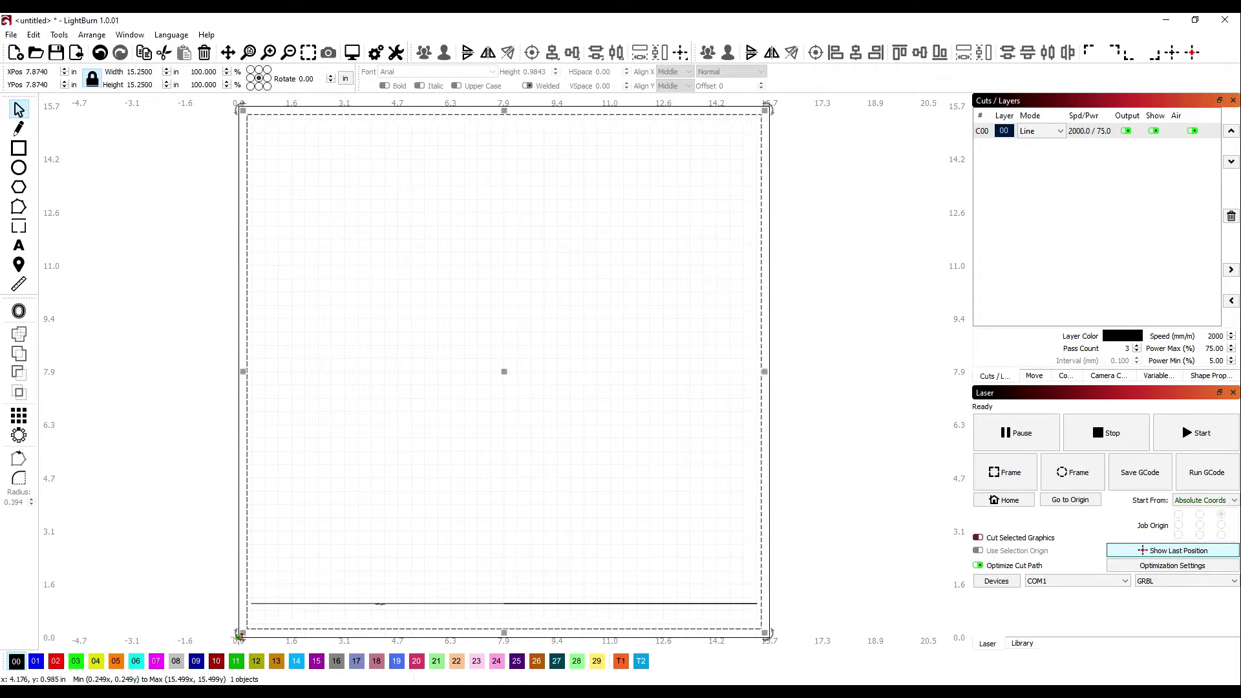
pyautogui.click(380, 603)
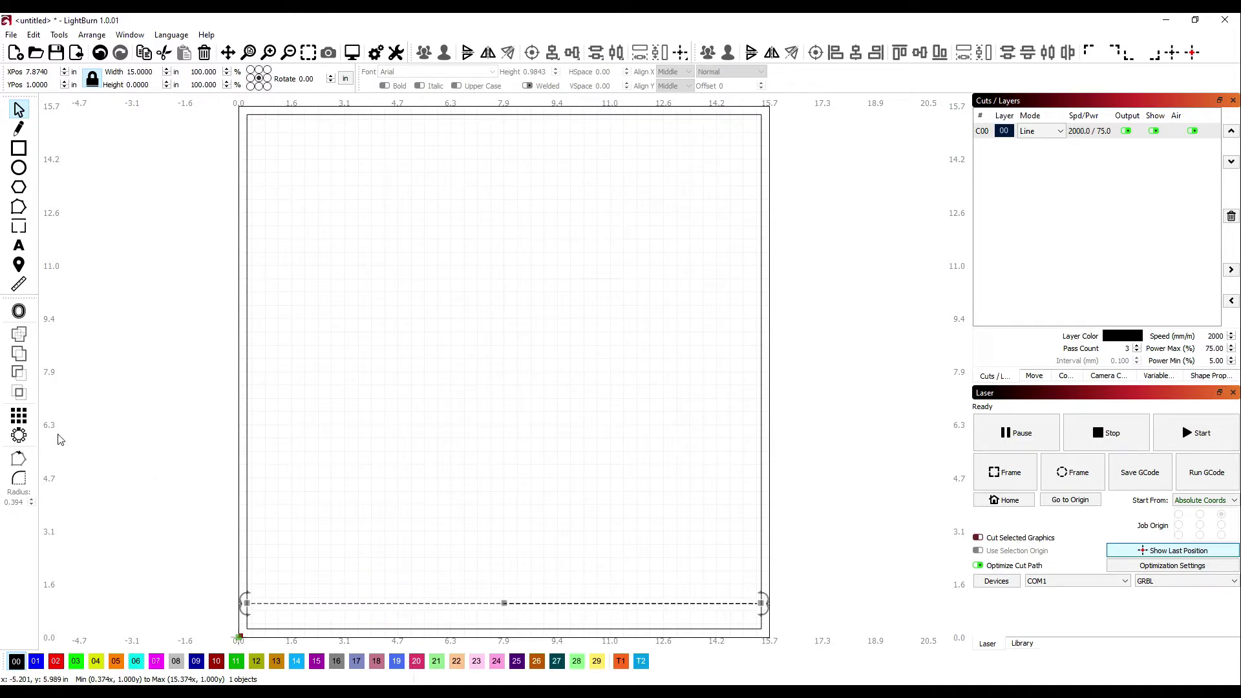
pyautogui.click(20, 416)
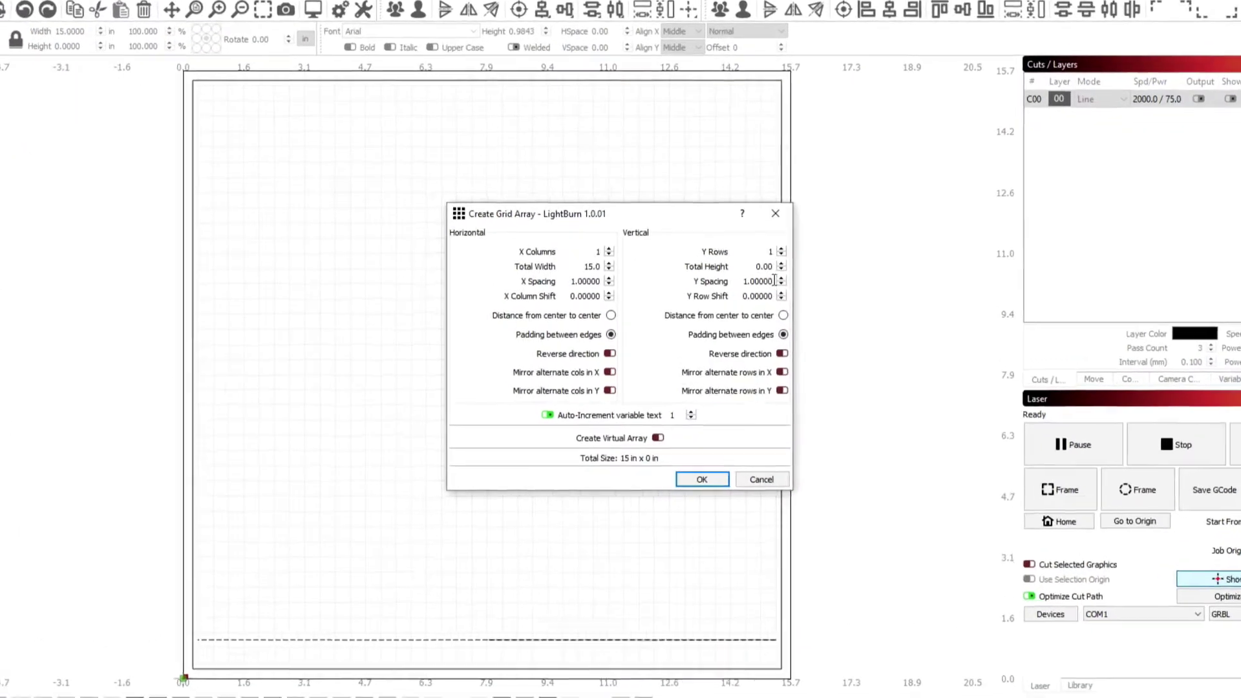
pyautogui.moveTo(775, 281); pyautogui.dragTo(716, 282)
pyautogui.press('Tab')
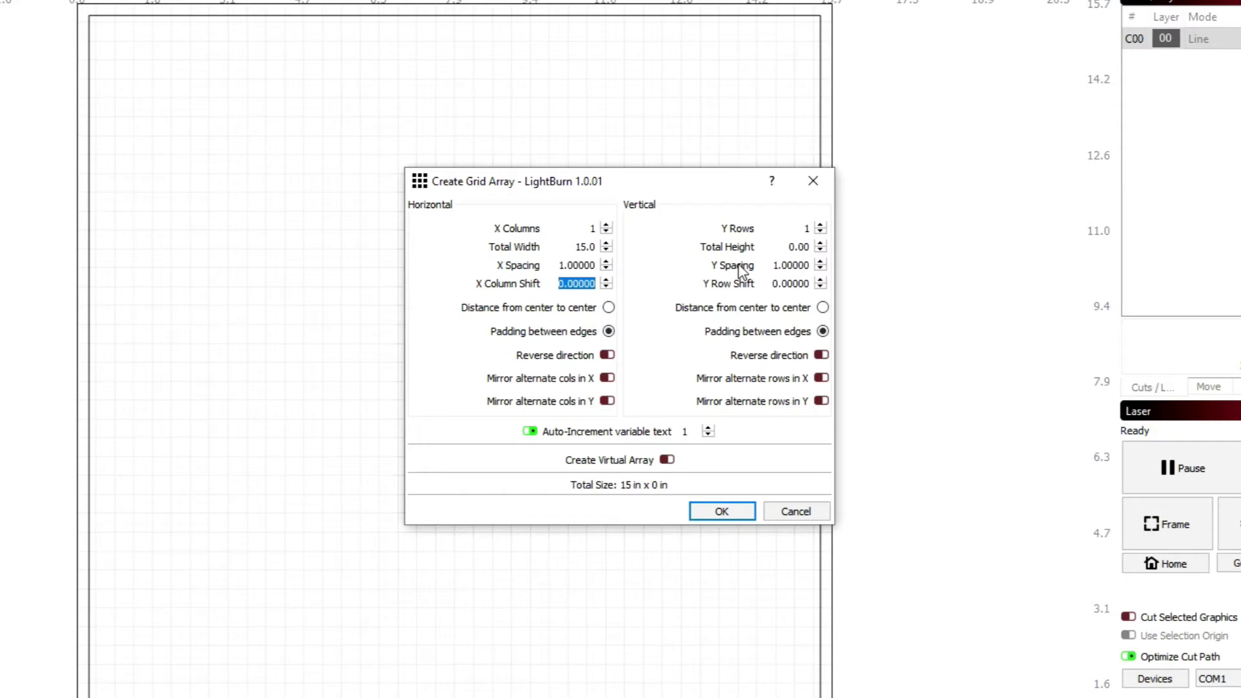
pyautogui.doubleClick(807, 227)
pyautogui.write('15')
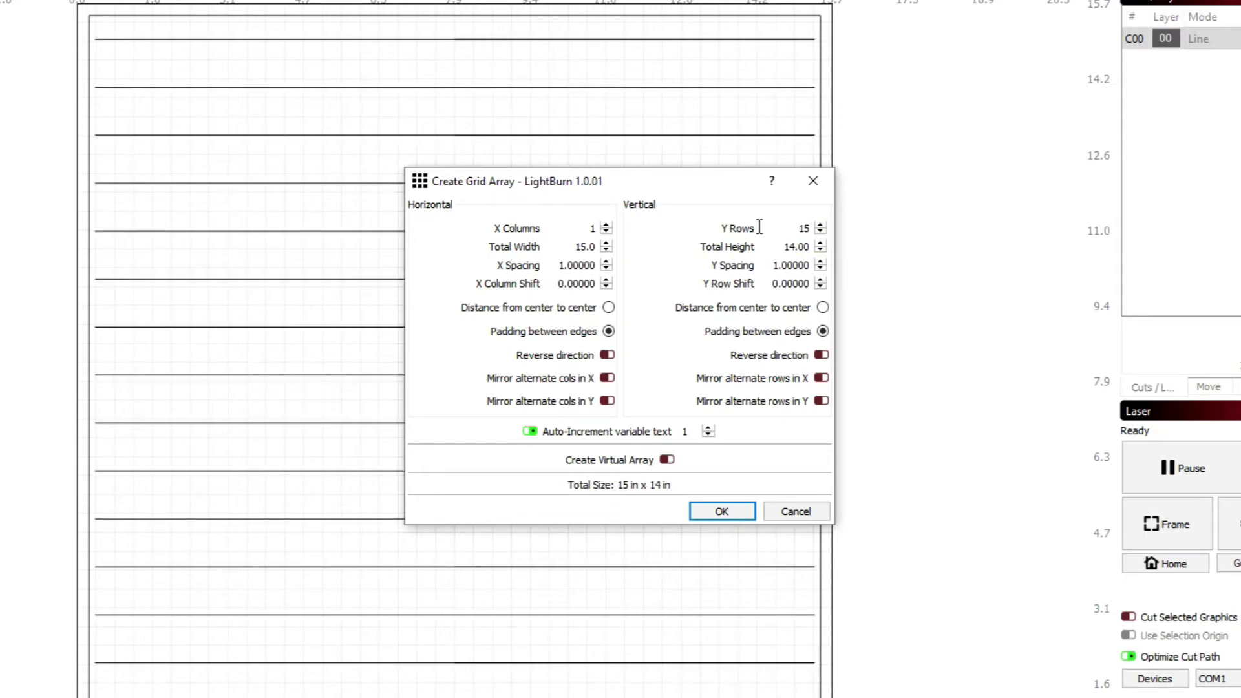
pyautogui.click(727, 512)
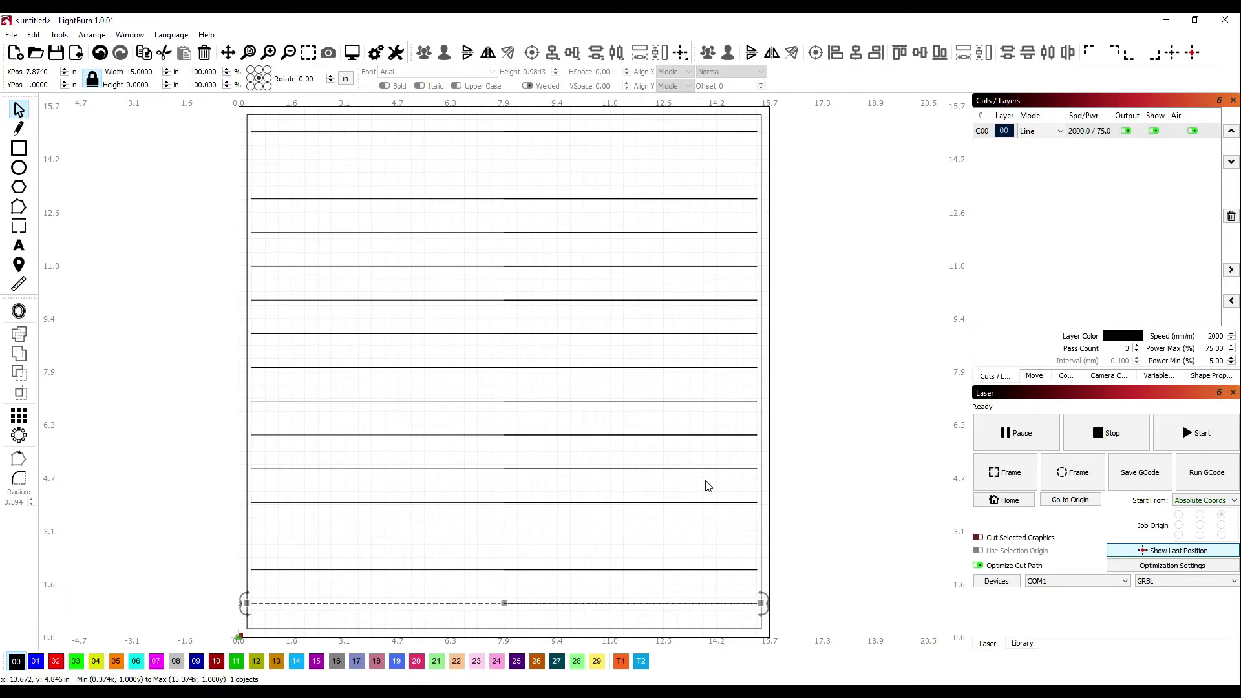
# - Examine the arrayed horizontal lines up close and across the whole square
pyautogui.scroll(1, 617, 463)
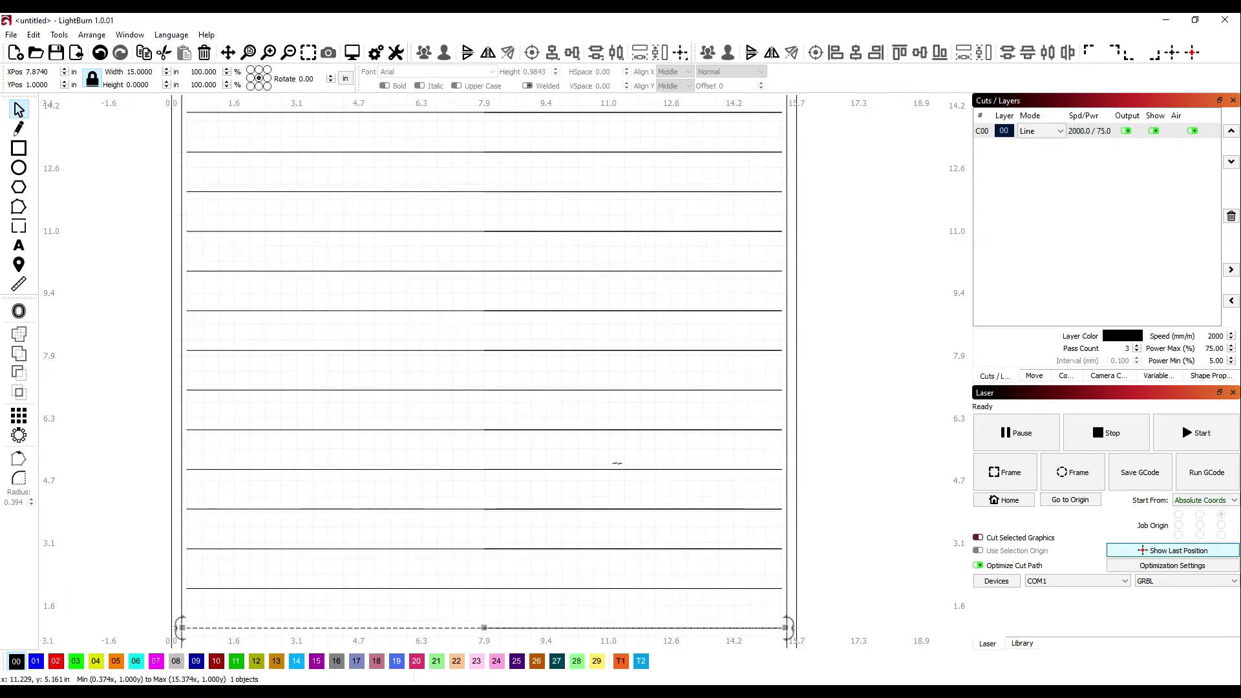
pyautogui.click(228, 52)
pyautogui.moveTo(464, 364); pyautogui.dragTo(450, 320)
pyautogui.scroll(1, 562, 401)
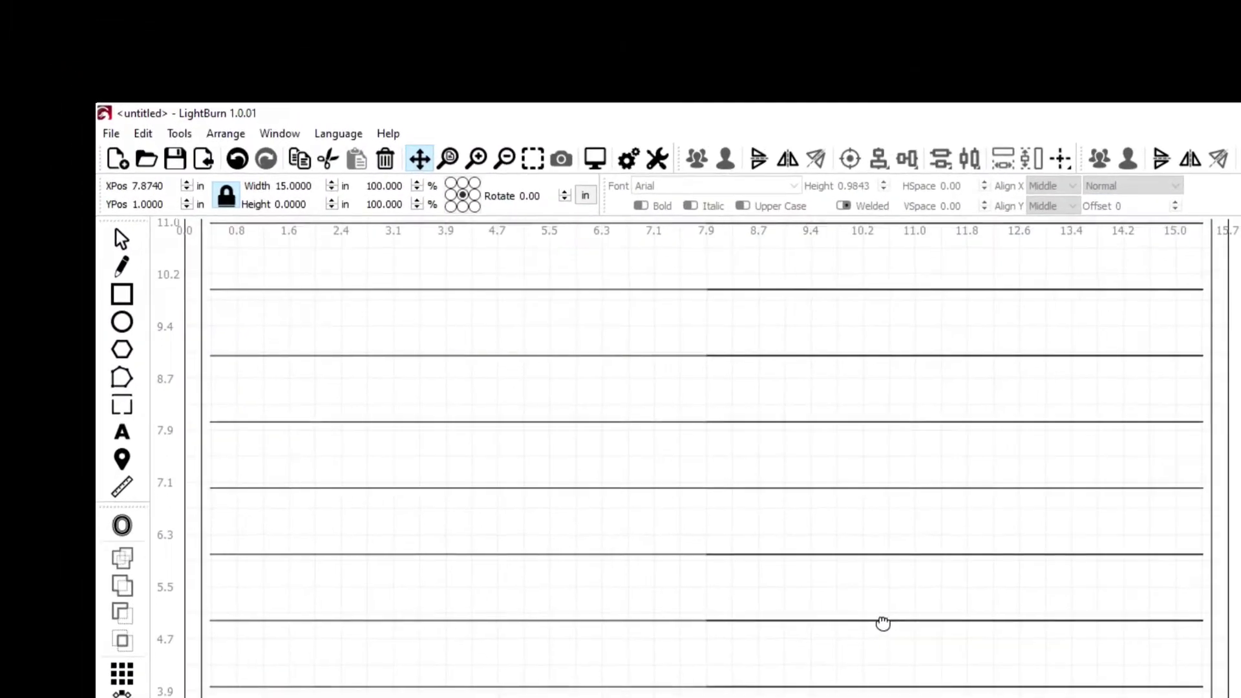
pyautogui.moveTo(883, 623); pyautogui.dragTo(898, 661)
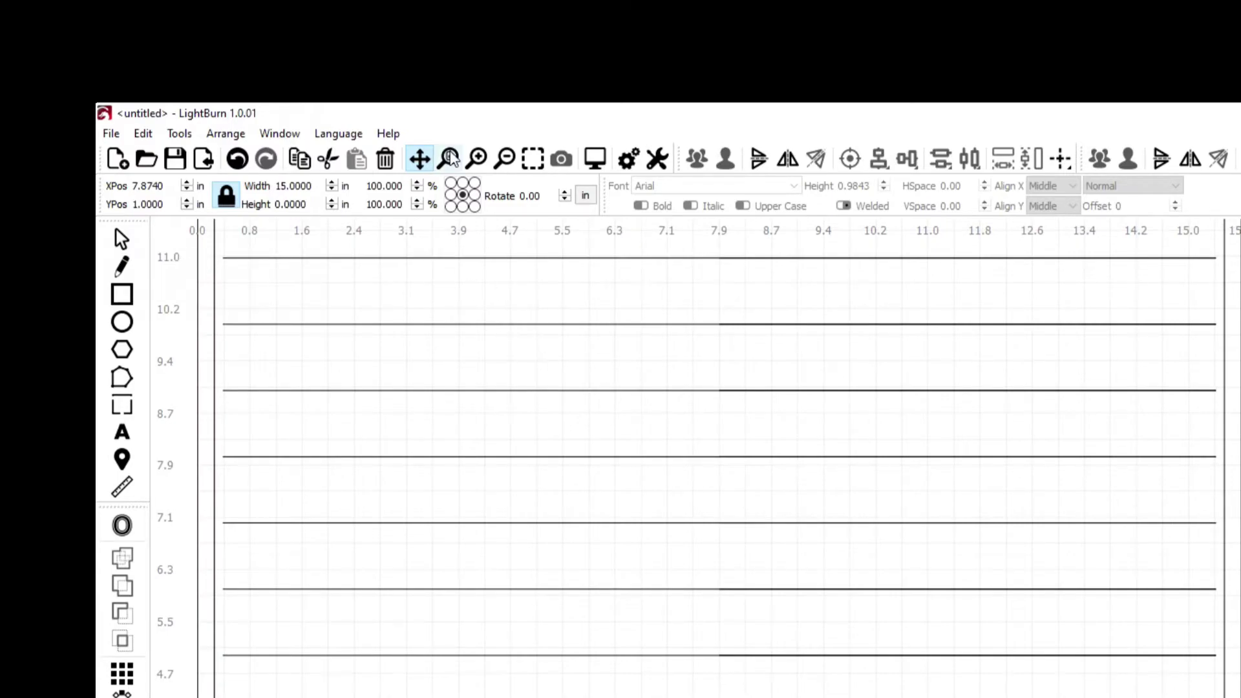
pyautogui.click(504, 158)
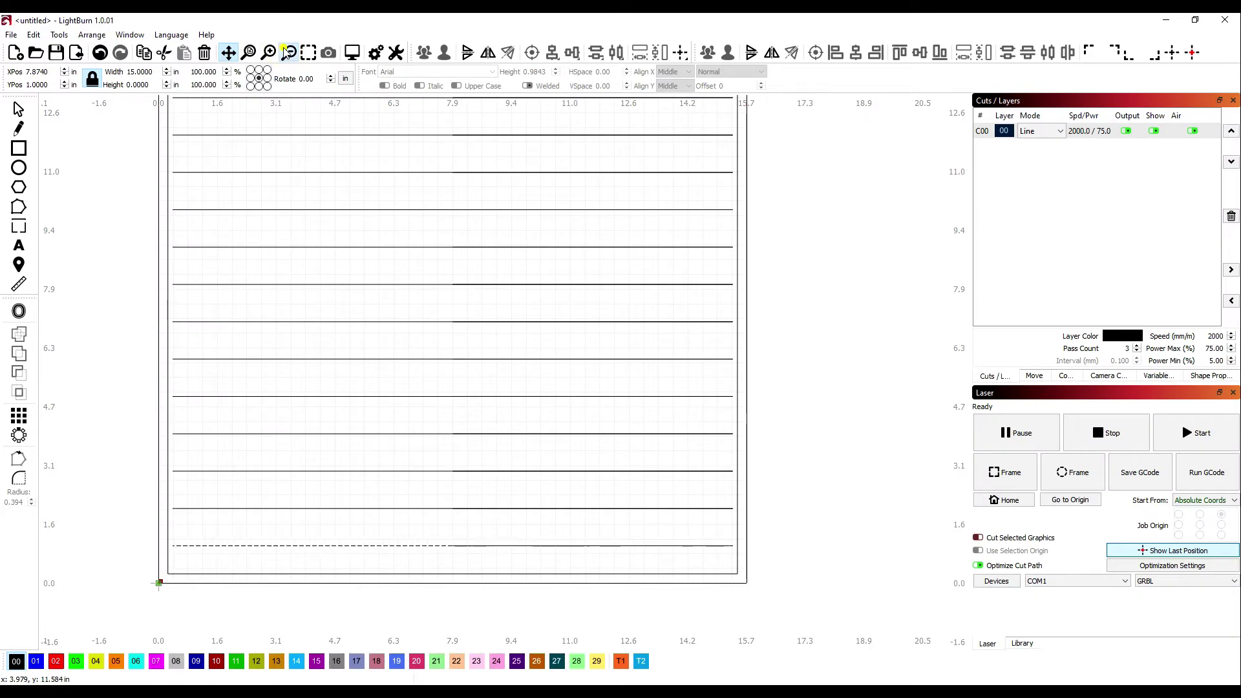
pyautogui.click(289, 52)
pyautogui.moveTo(369, 155); pyautogui.dragTo(357, 231)
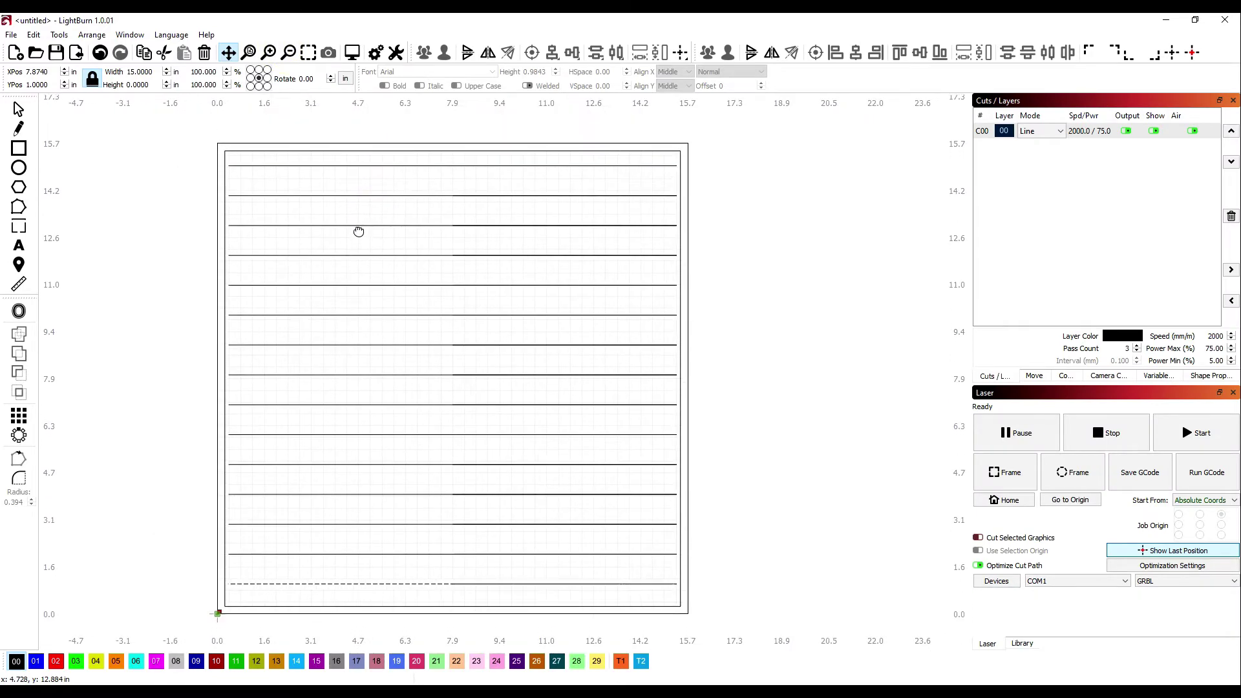
pyautogui.click(268, 51)
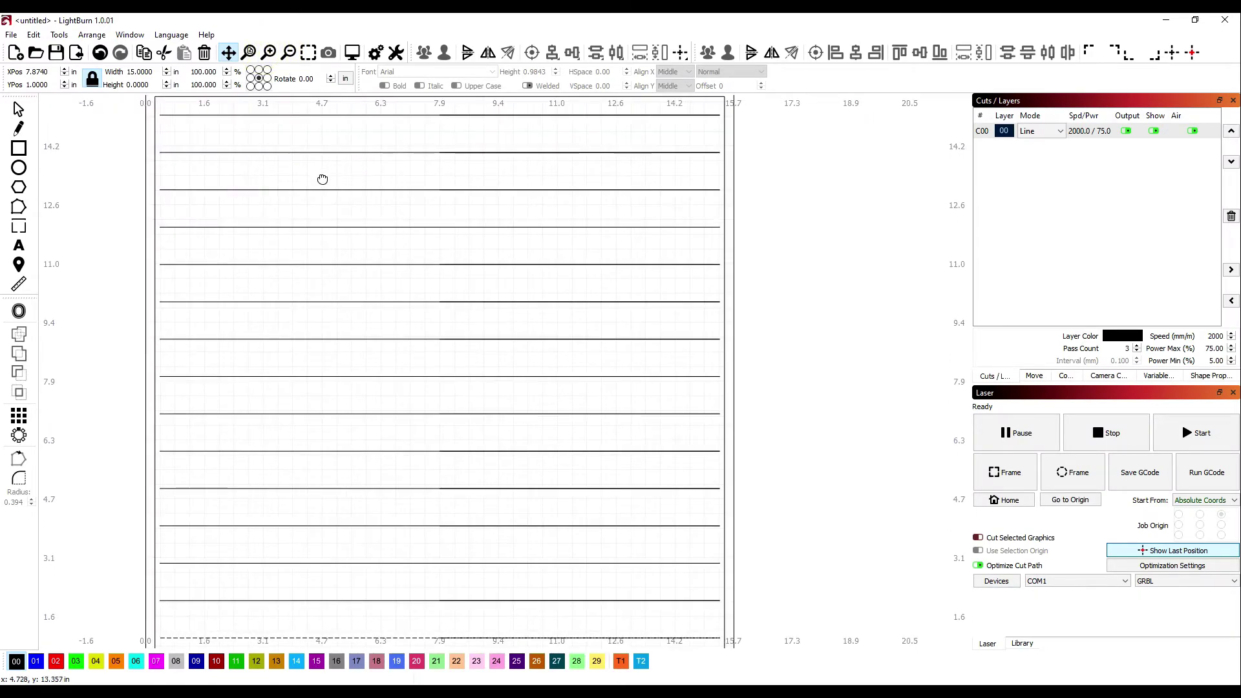
pyautogui.scroll(-1, 323, 178)
pyautogui.moveTo(336, 185)
pyautogui.mouseDown()
pyautogui.moveTo(353, 204)
pyautogui.moveTo(418, 222)
pyautogui.moveTo(416, 201)
pyautogui.mouseUp()
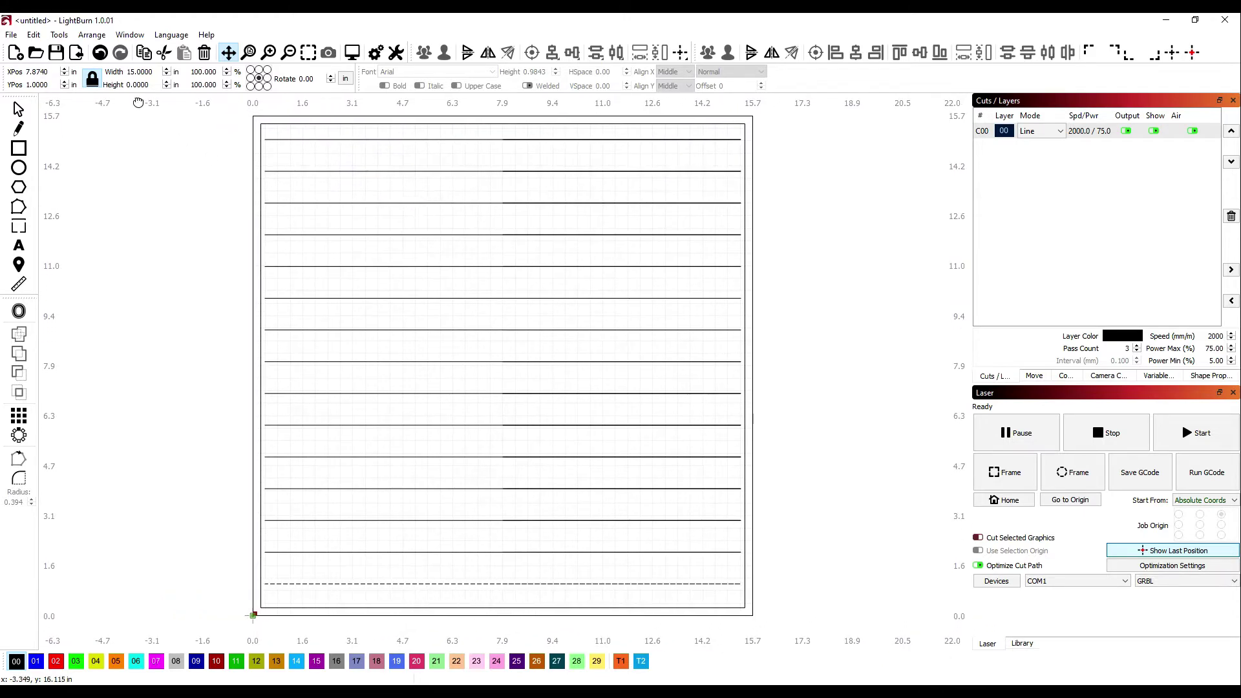
# - Draw a vertical line about 0.2 in tall between the two uppermost horizontal lines
pyautogui.click(19, 109)
pyautogui.click(860, 323)
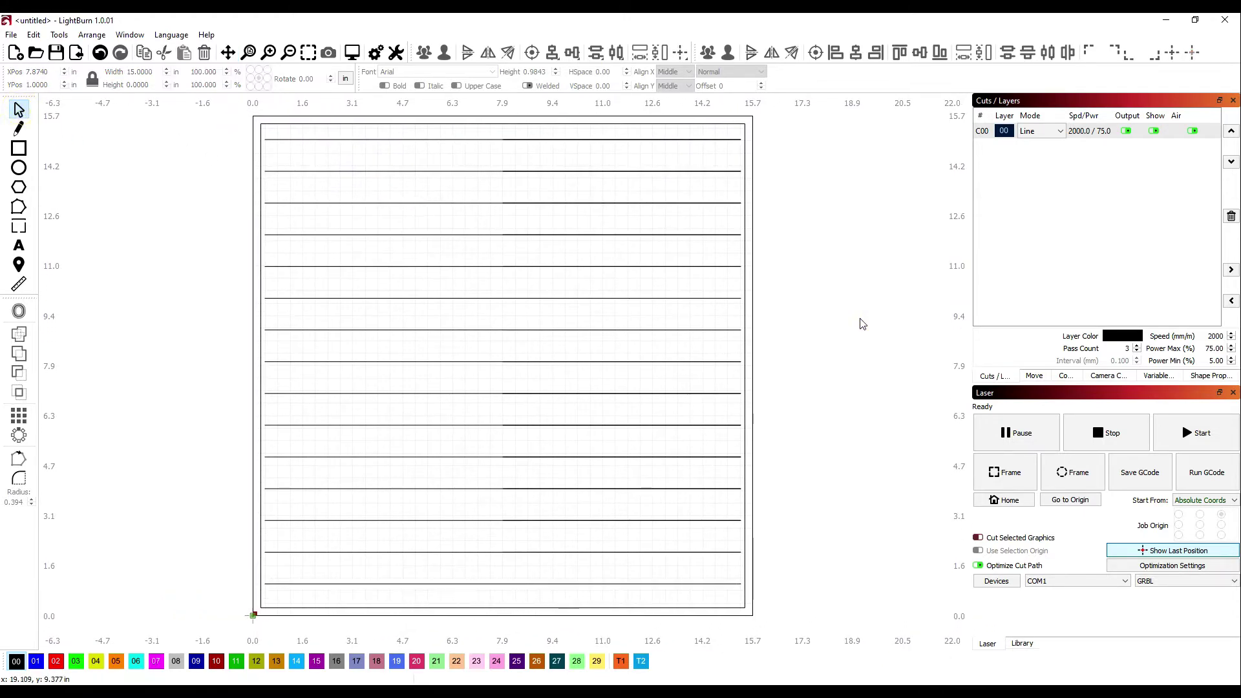
pyautogui.click(19, 129)
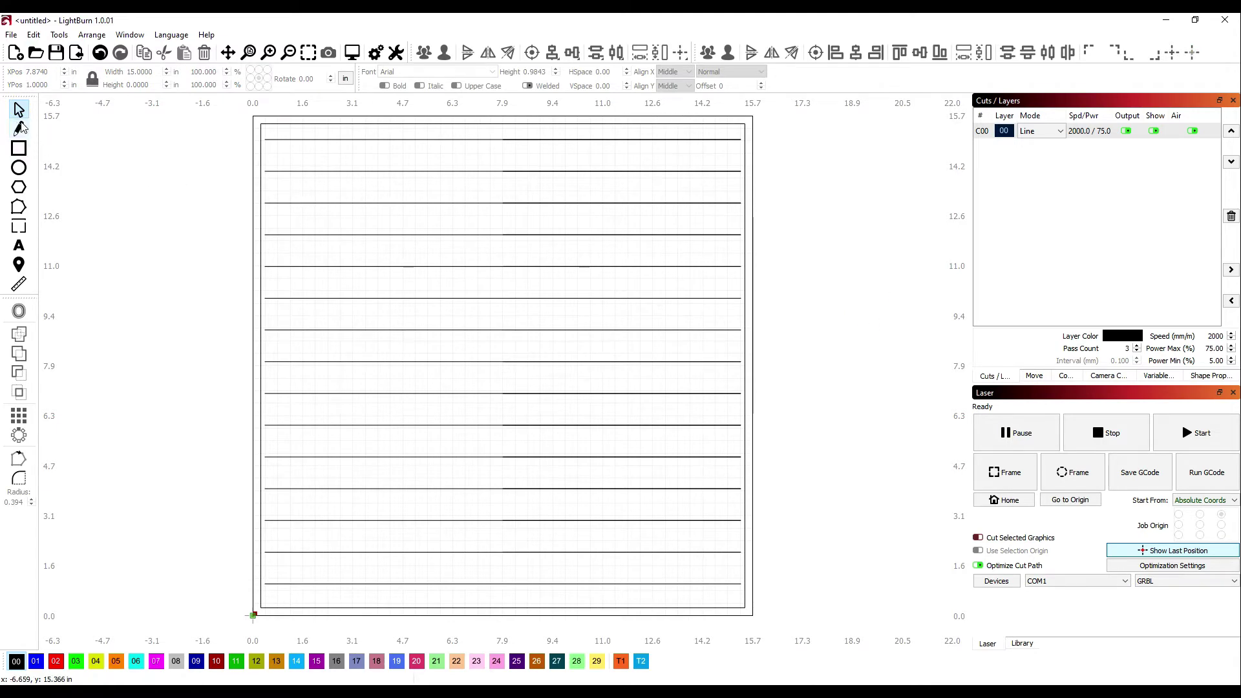
pyautogui.click(479, 153)
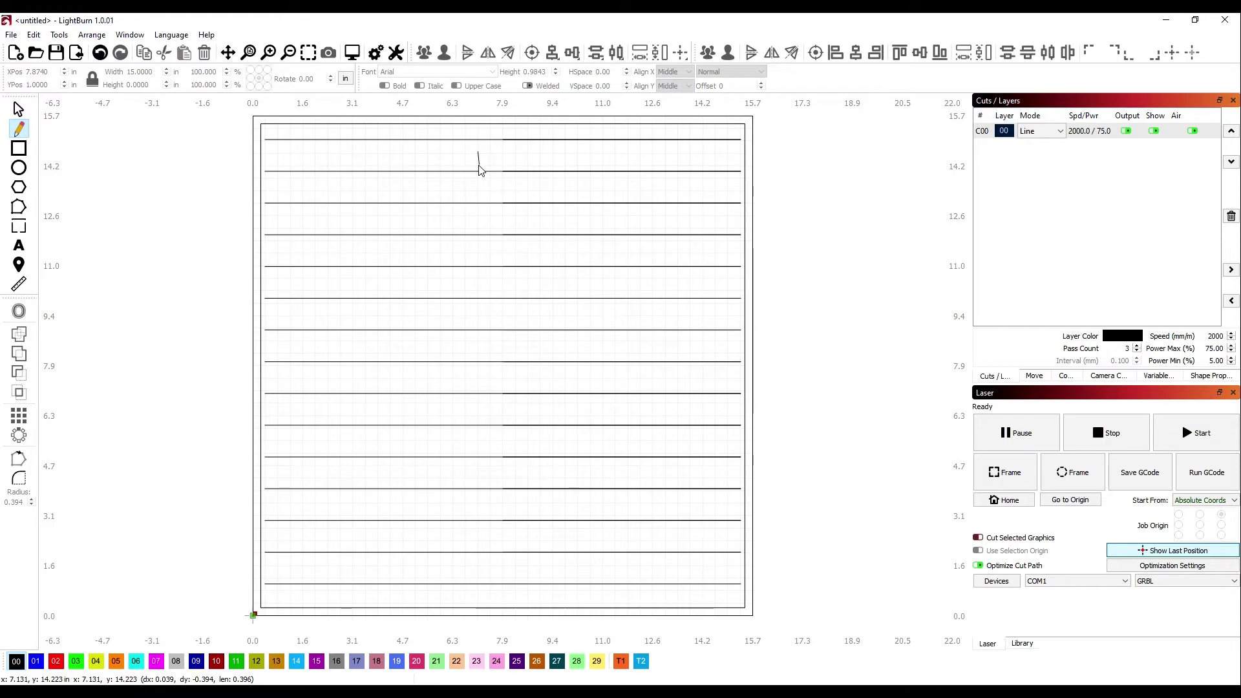
pyautogui.click(478, 166)
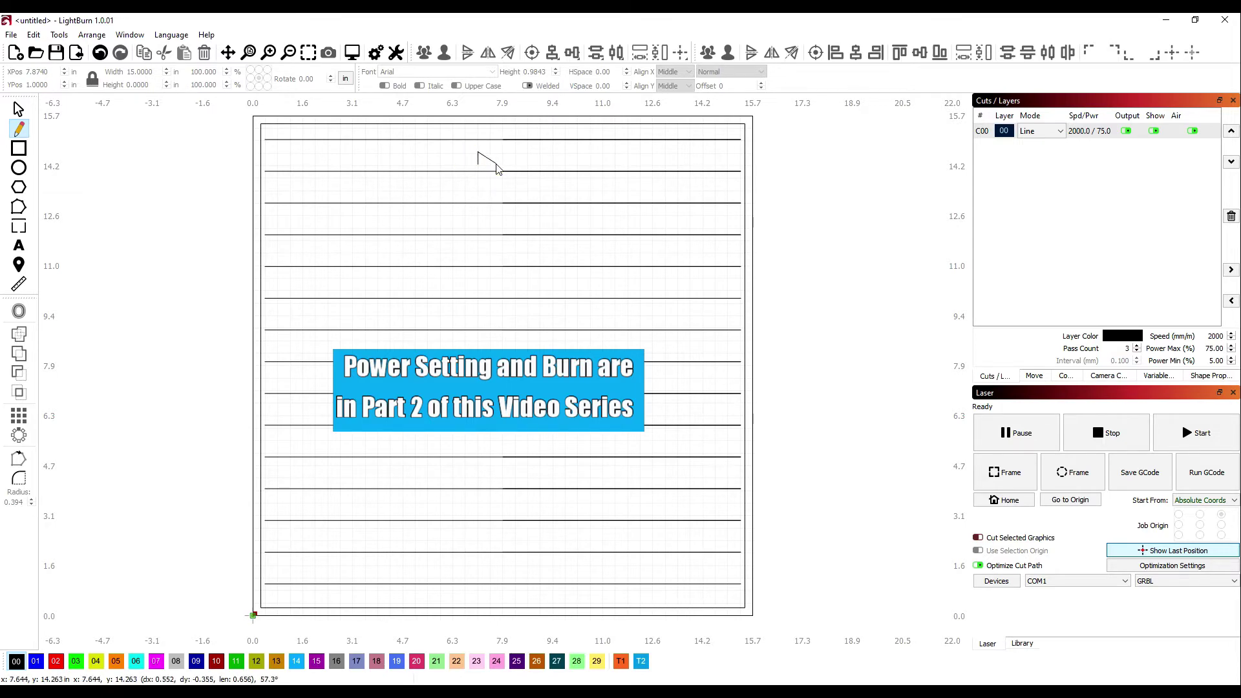
pyautogui.press('Escape')
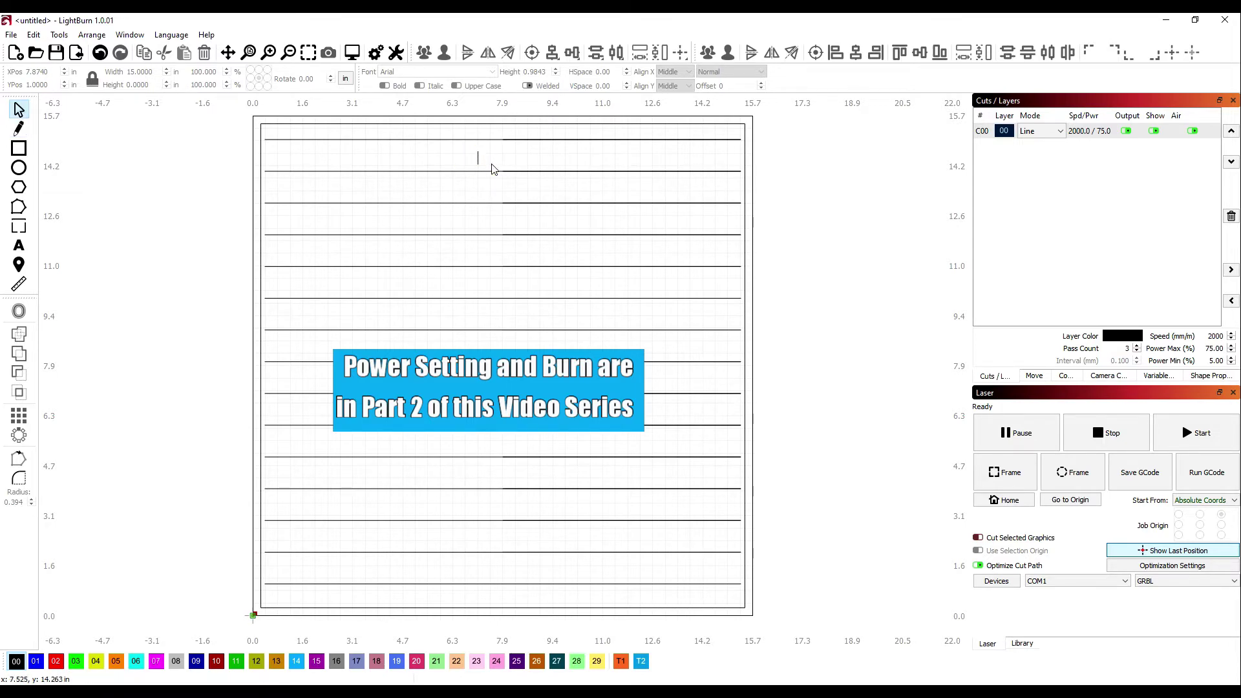
# - Set the short vertical line's height to 15 in and move it to the centre of the page
pyautogui.click(479, 158)
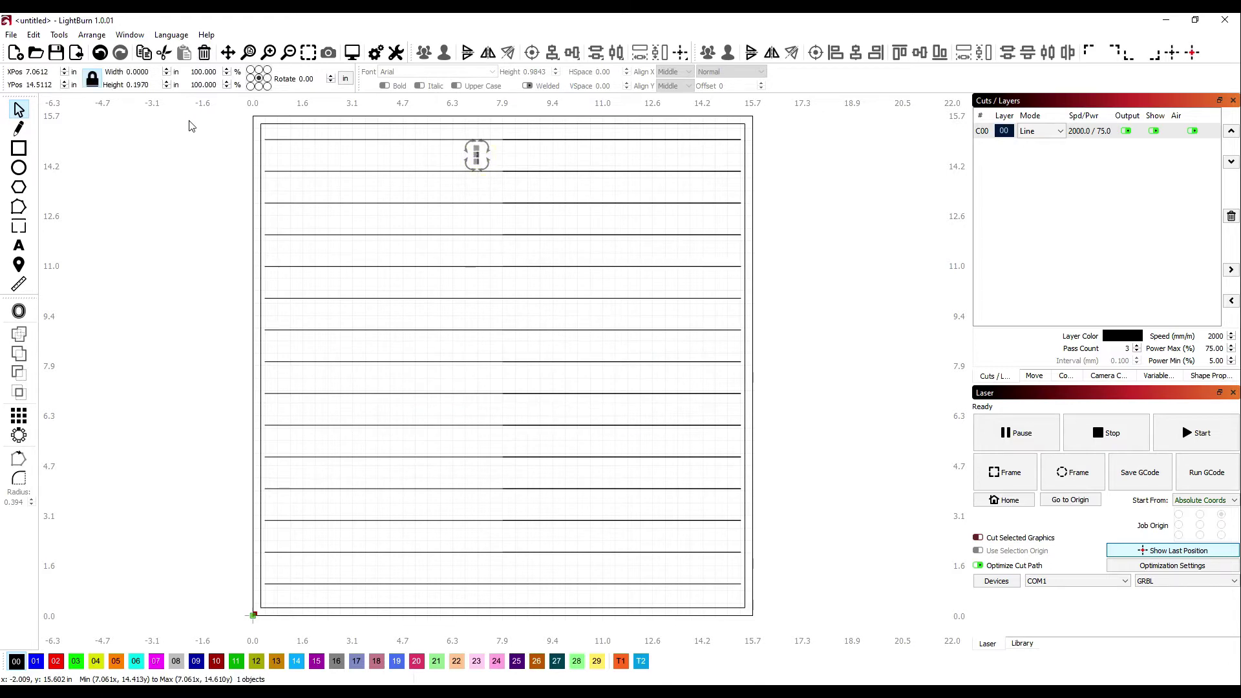
pyautogui.doubleClick(154, 86)
pyautogui.write('15')
pyautogui.press('Tab')
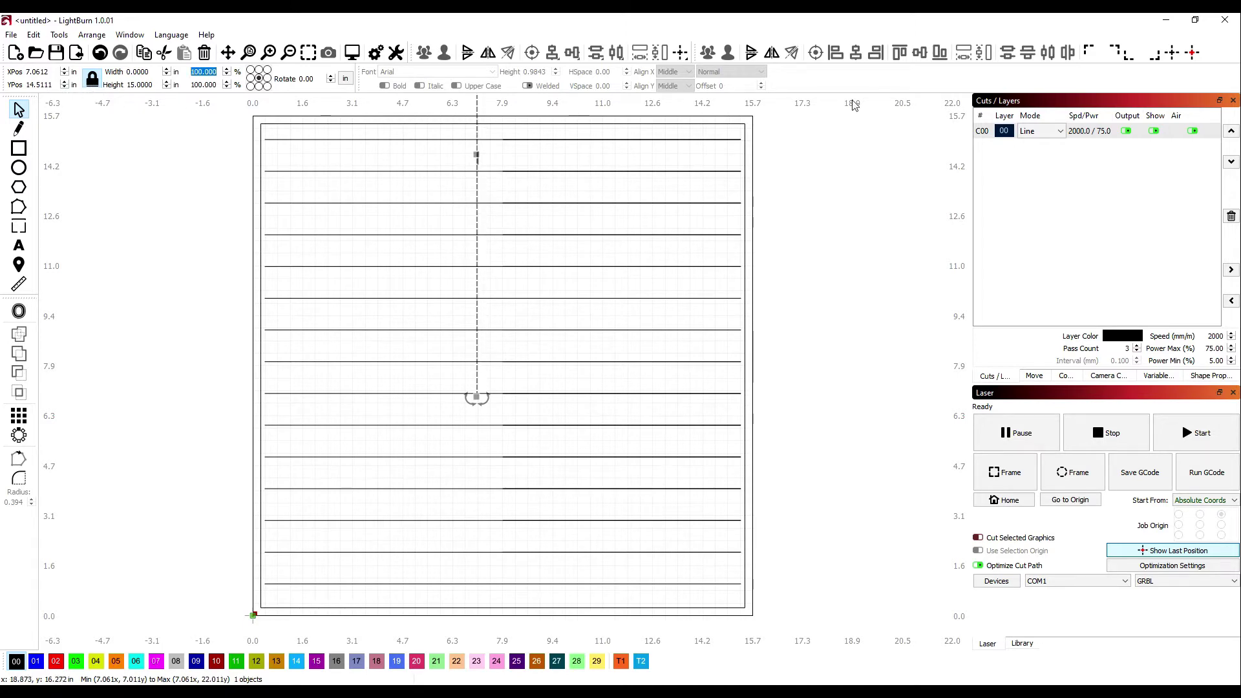
pyautogui.click(1172, 55)
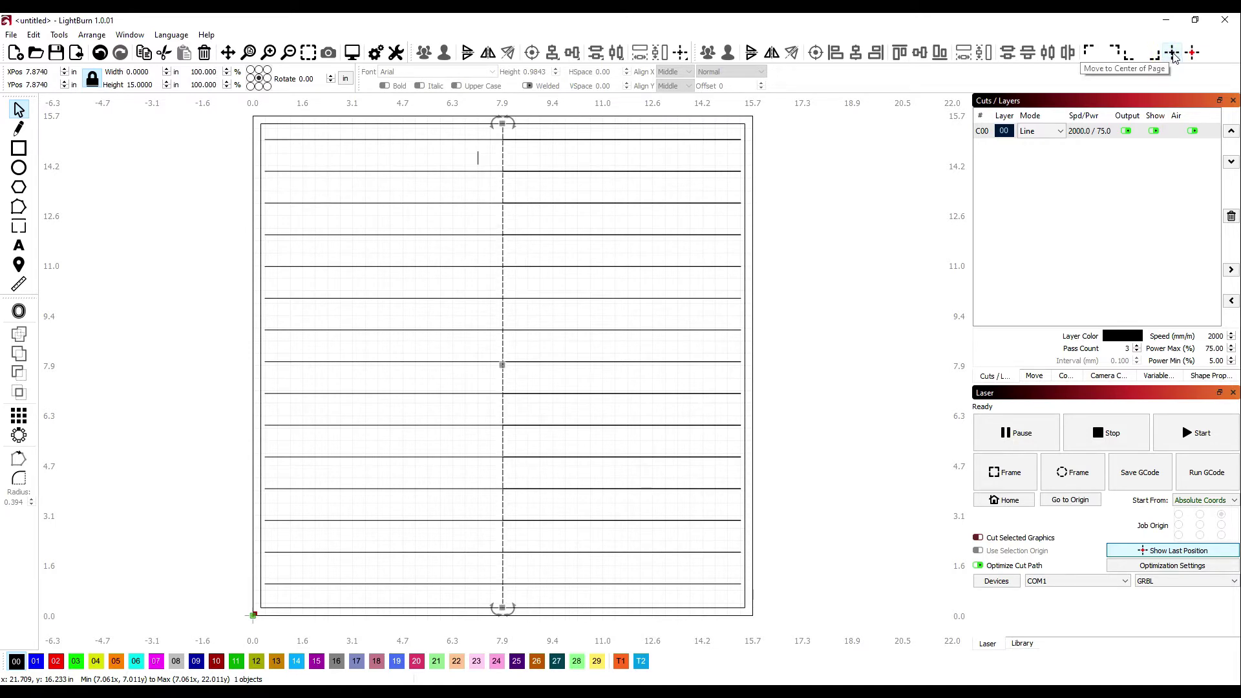
# - Set the vertical line's X position to 1 in
pyautogui.click(55, 83)
pyautogui.moveTo(55, 84); pyautogui.dragTo(3, 88)
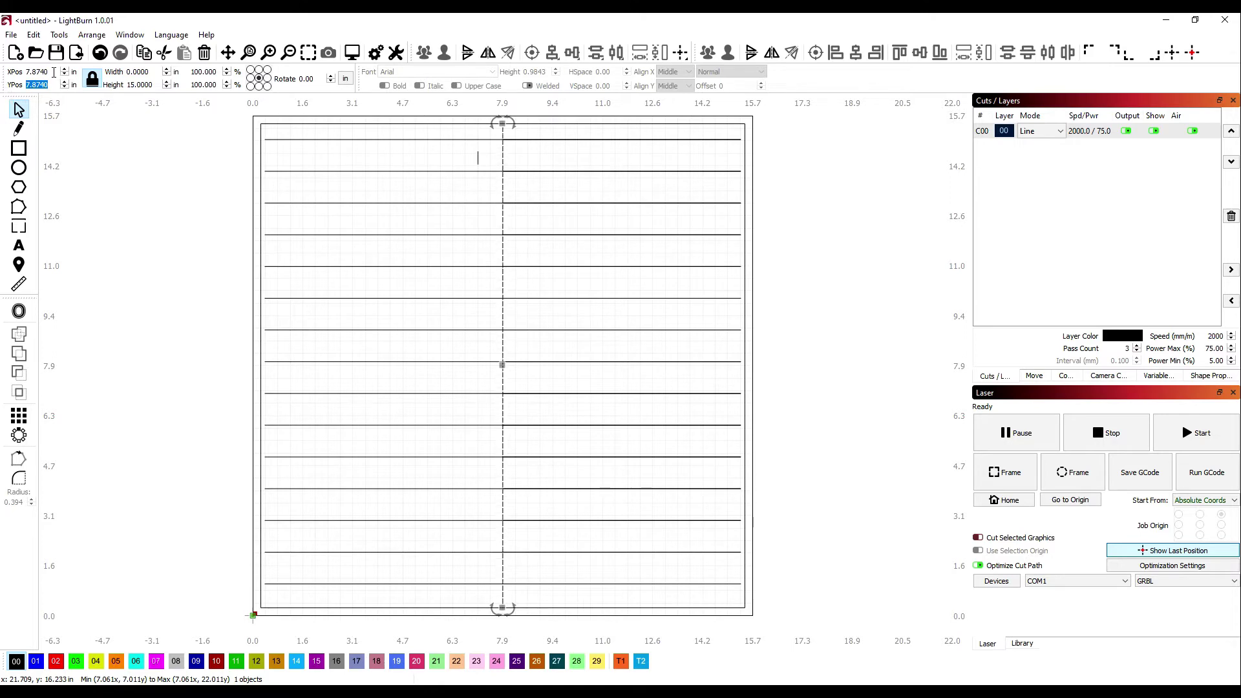
pyautogui.moveTo(54, 72); pyautogui.dragTo(5, 68)
pyautogui.write('1')
pyautogui.press('Tab')
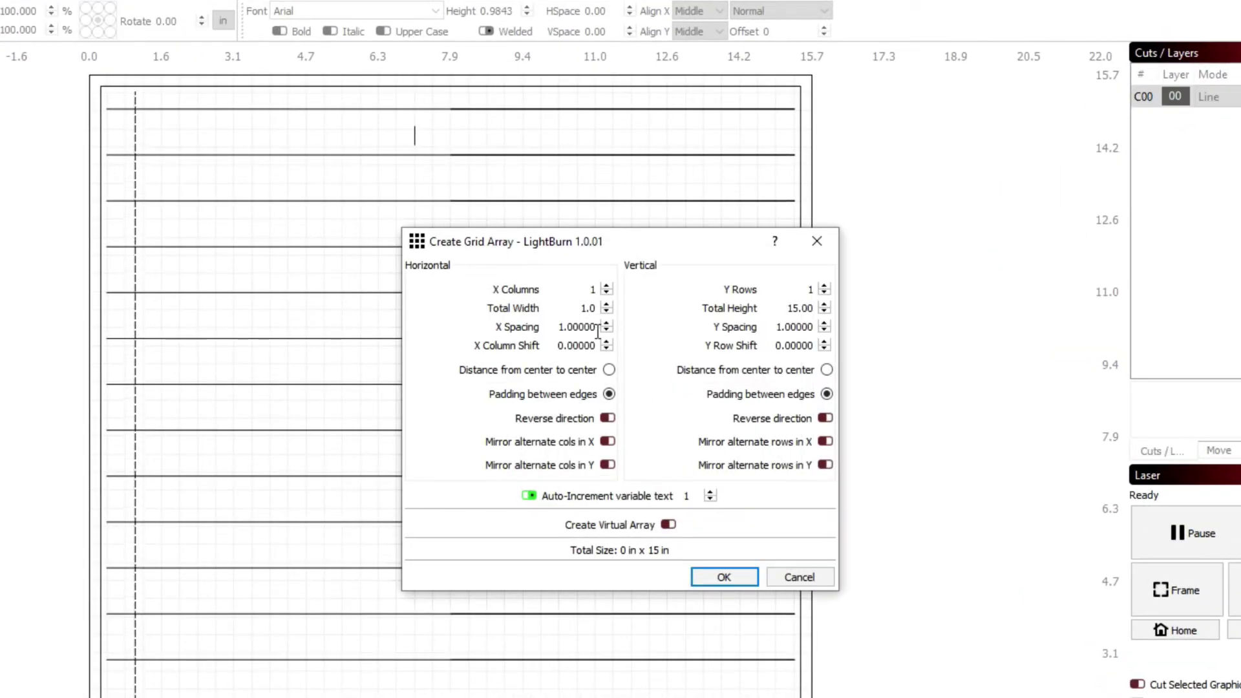
# - Create a grid array of the vertical line with 15 columns and 1 in X spacing
pyautogui.moveTo(599, 328); pyautogui.dragTo(536, 321)
pyautogui.write('1')
pyautogui.press('Tab')
pyautogui.click(608, 287)
pyautogui.click(608, 287)
pyautogui.click(607, 287)
pyautogui.click(608, 287)
pyautogui.click(608, 287)
pyautogui.click(608, 287)
pyautogui.click(608, 287)
pyautogui.click(607, 286)
pyautogui.click(608, 287)
pyautogui.click(608, 287)
pyautogui.click(607, 287)
pyautogui.click(608, 287)
pyautogui.click(607, 287)
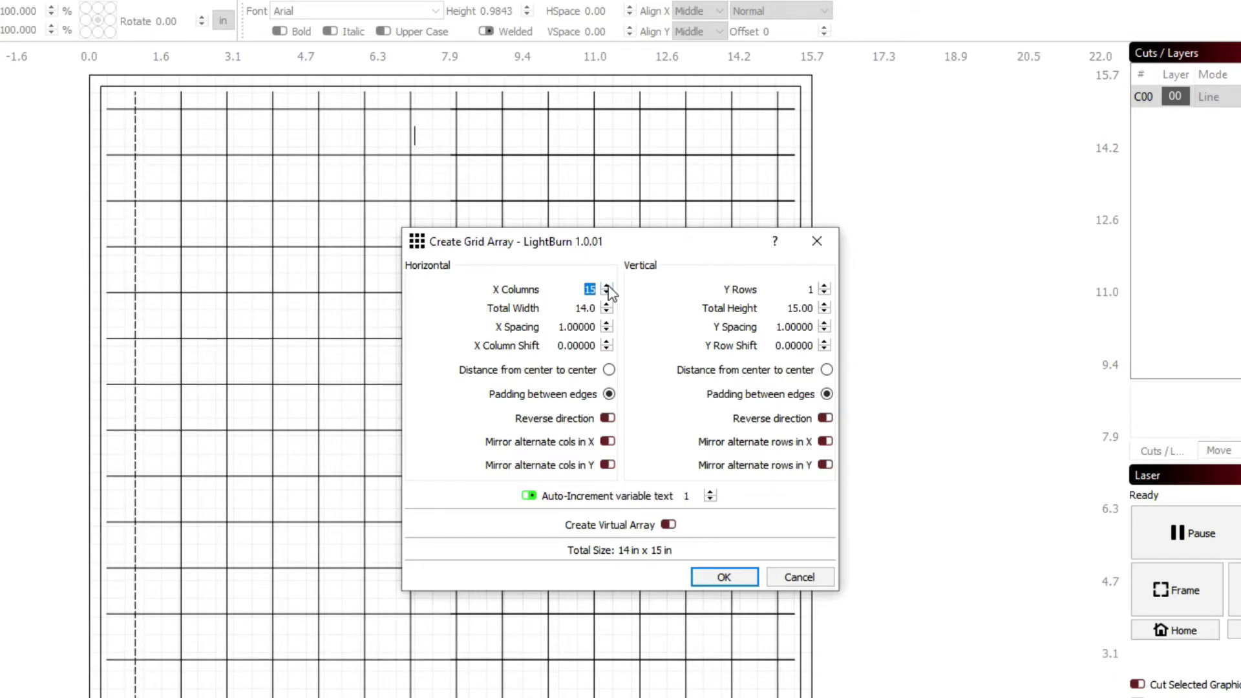
pyautogui.click(726, 578)
pyautogui.click(730, 583)
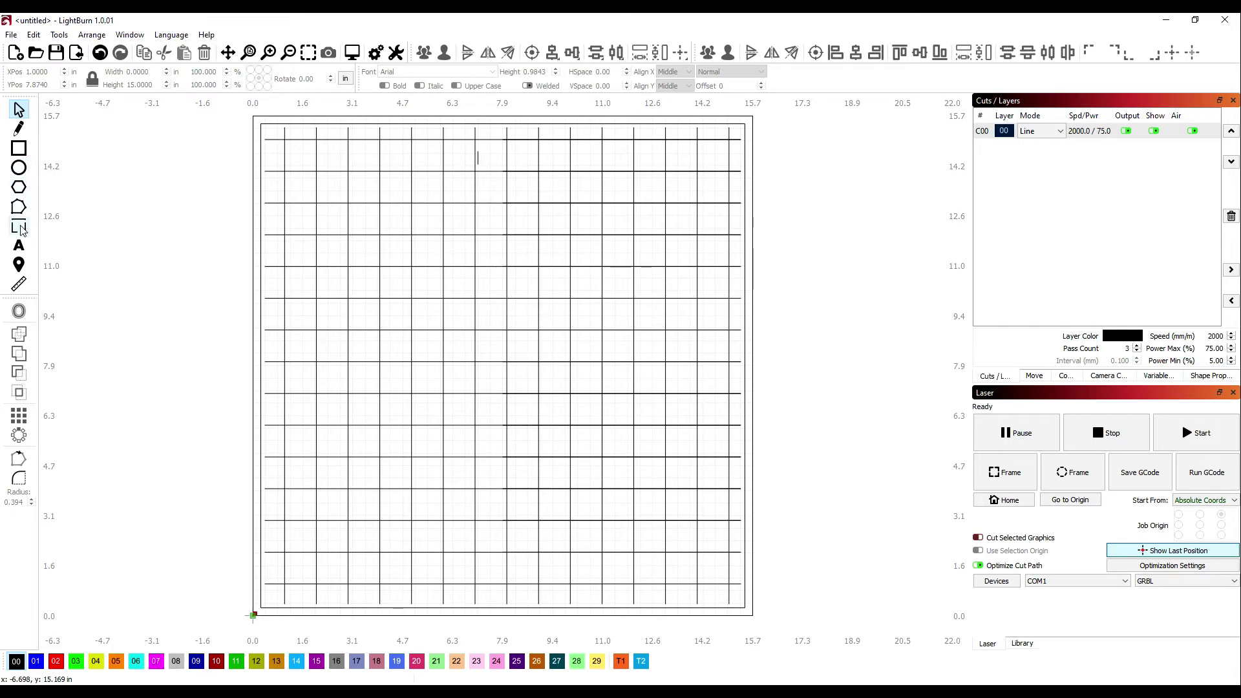
# - Add the text "1" in the ISO8 font inside the grid
pyautogui.click(19, 246)
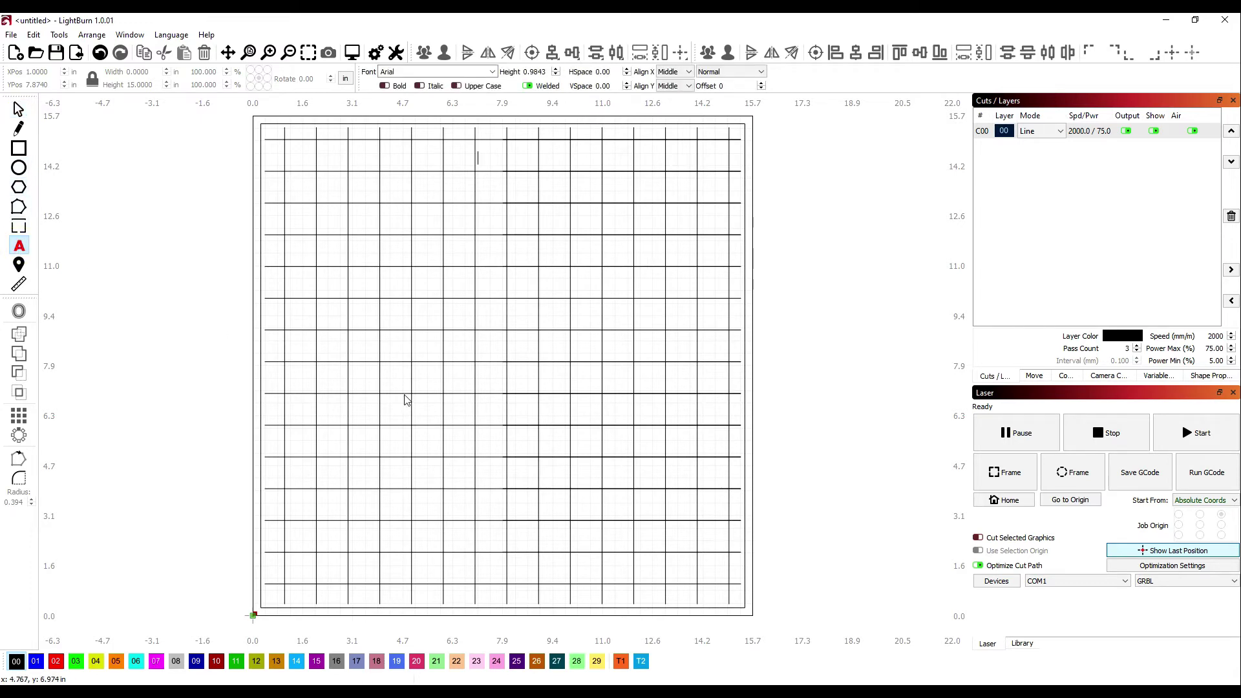
pyautogui.click(491, 72)
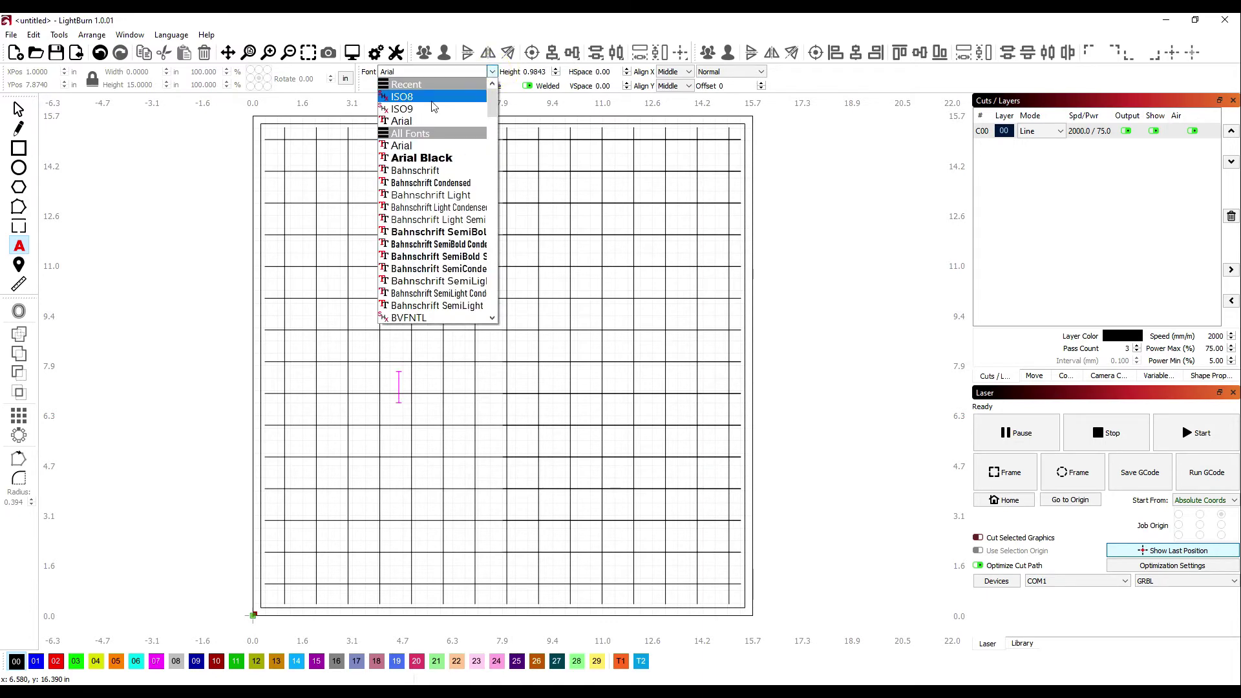
pyautogui.click(406, 98)
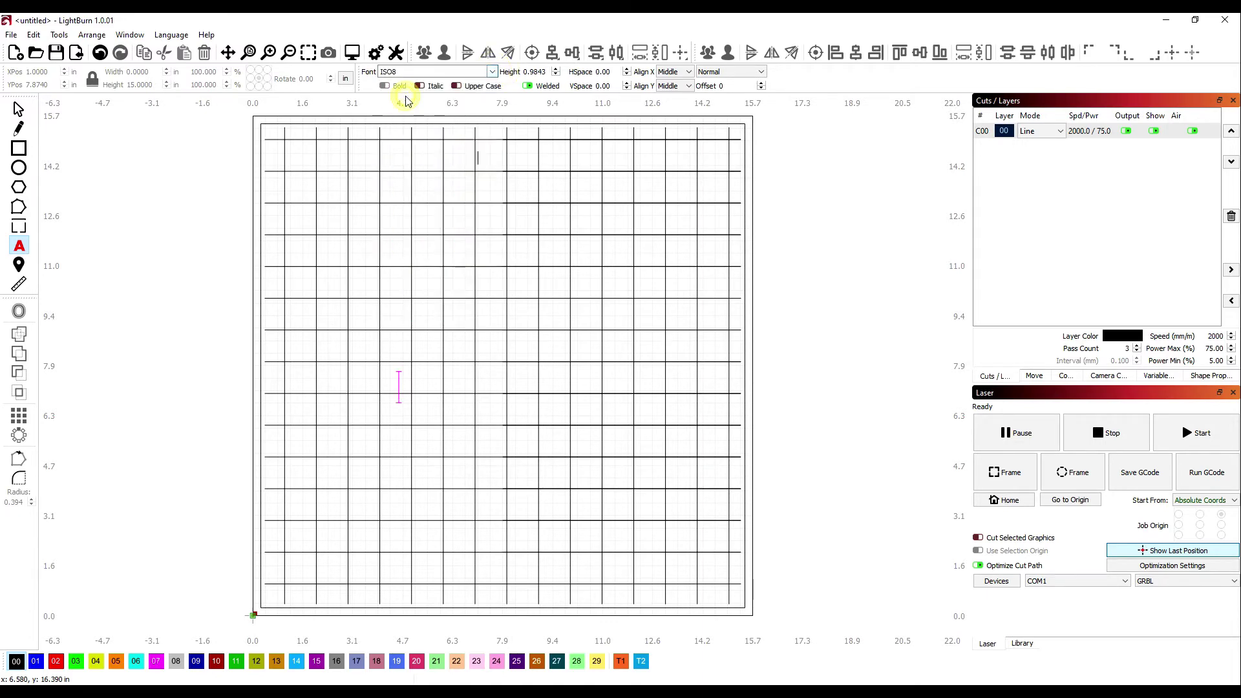
pyautogui.click(399, 384)
pyautogui.write('1')
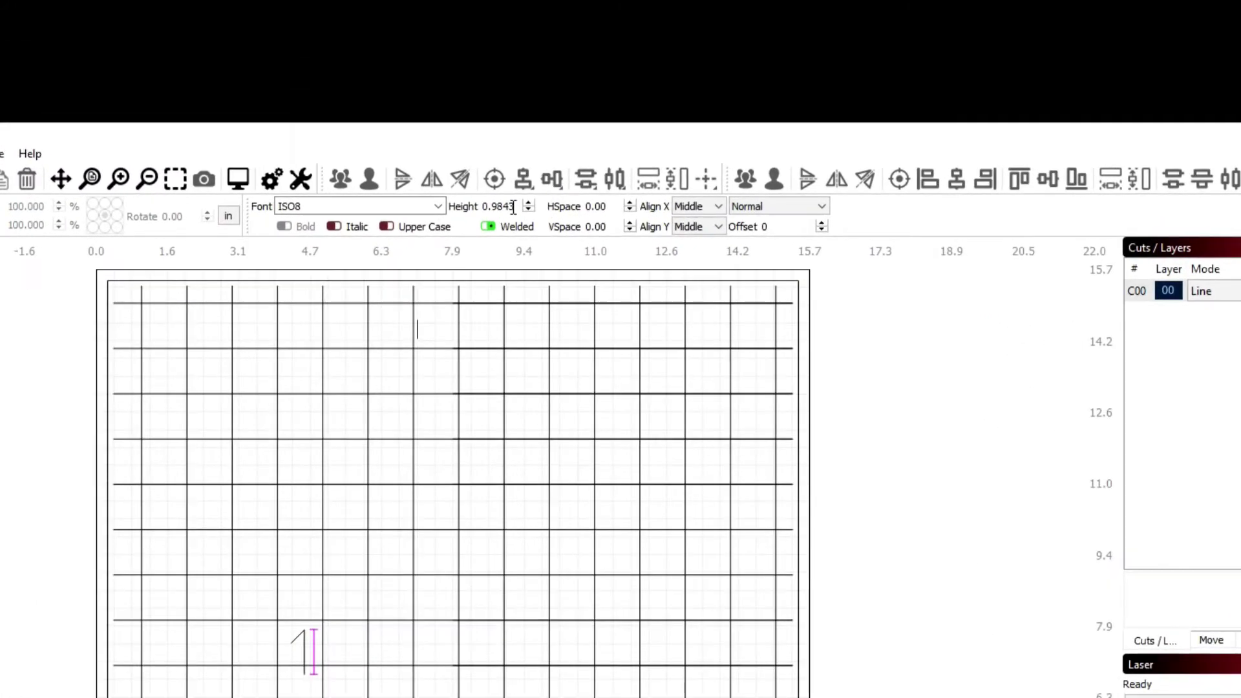
# - Set the text height of the 1 to 0.33 in
pyautogui.moveTo(513, 207); pyautogui.dragTo(495, 207)
pyautogui.write('3')
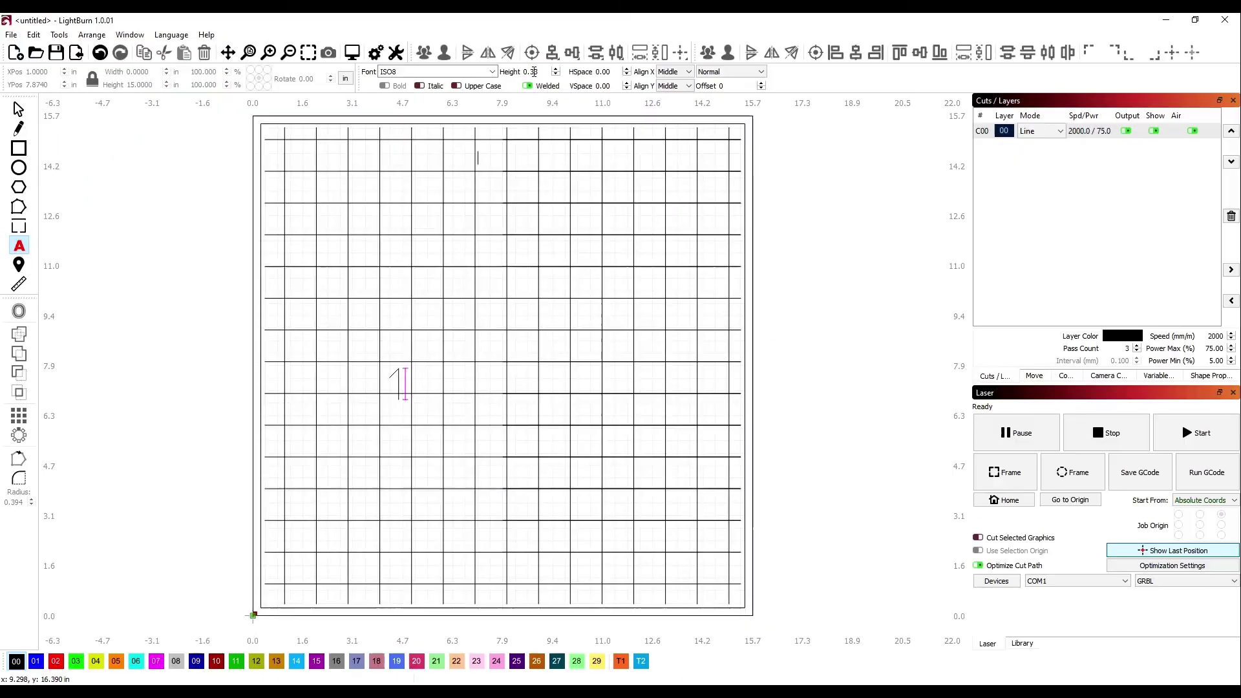
pyautogui.press('Return')
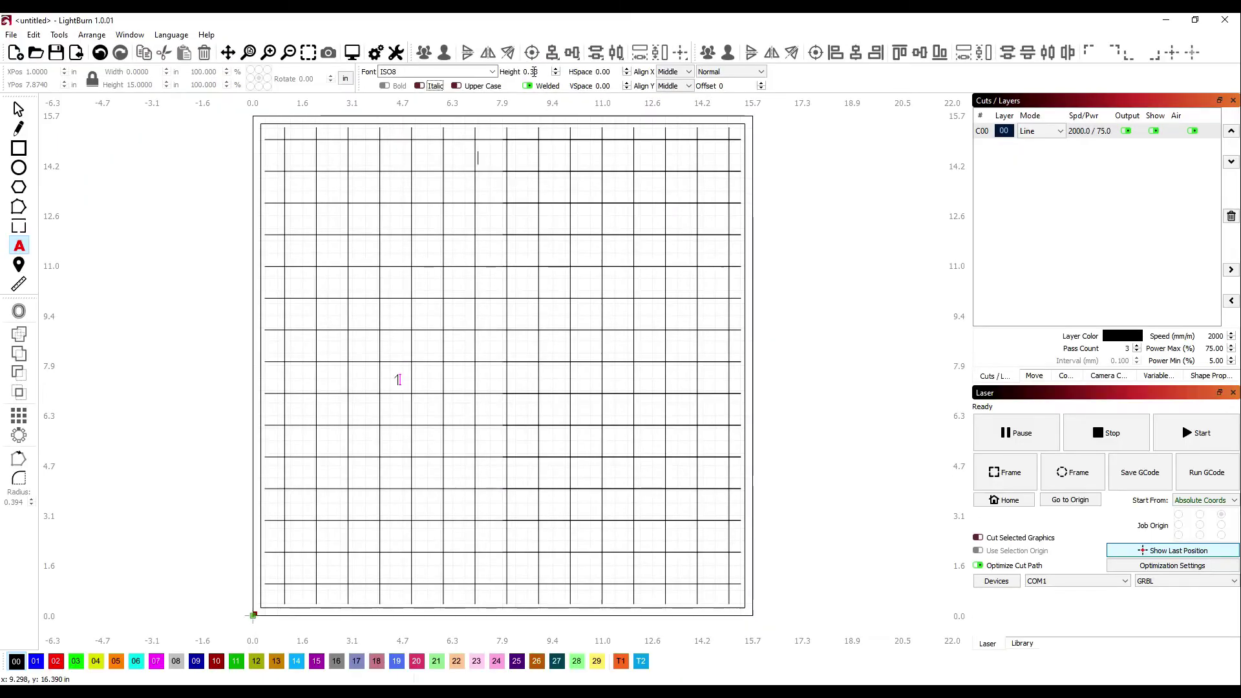
# - Position the 1 at X 1.2 in and Y 0.63 in, in the grid's bottom row
pyautogui.click(18, 108)
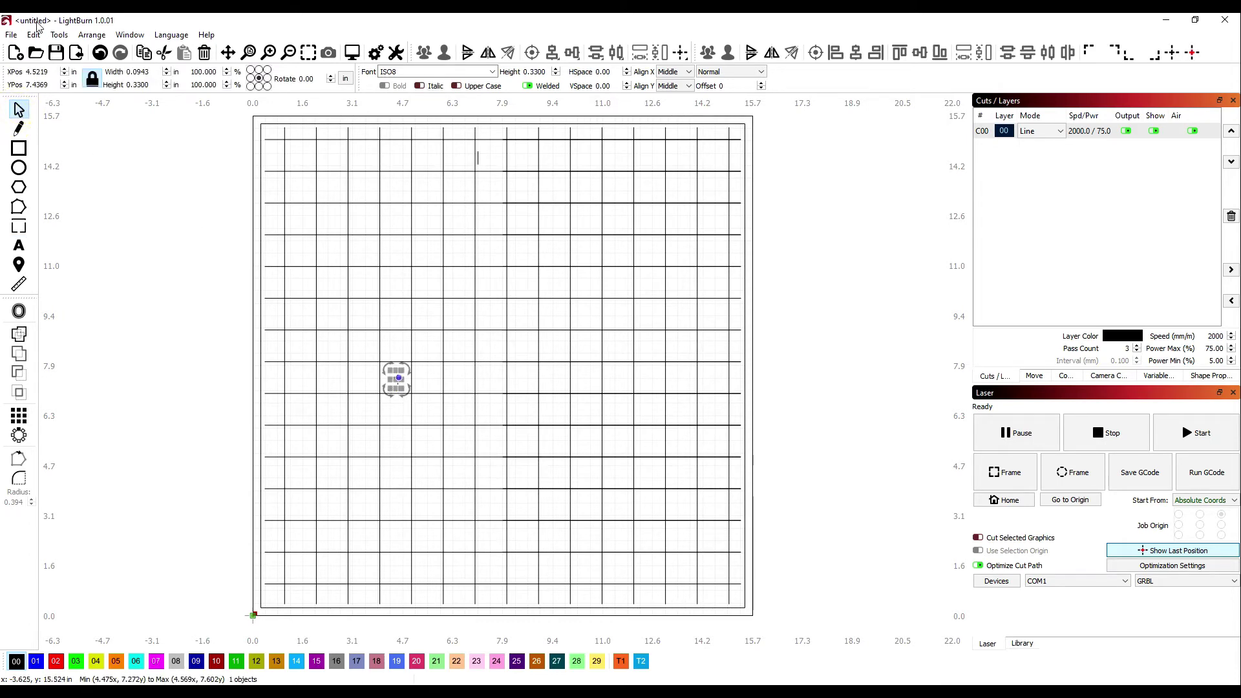
pyautogui.doubleClick(57, 84)
pyautogui.write('0.63')
pyautogui.press('Tab')
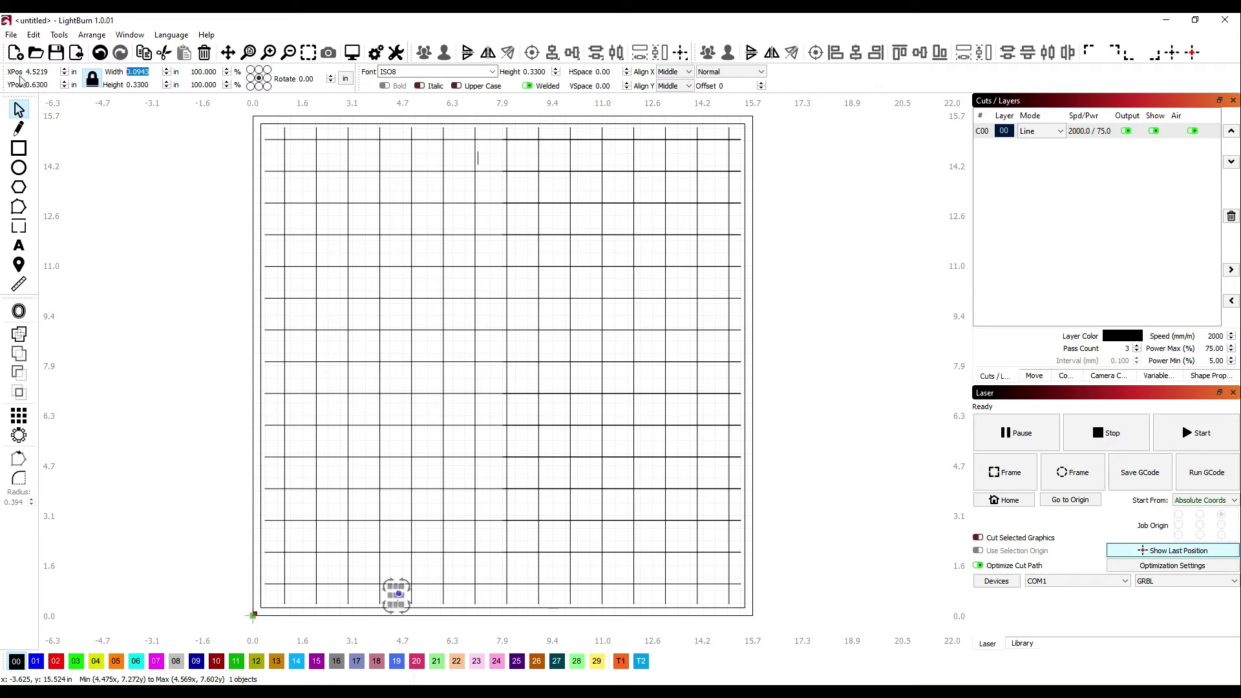
pyautogui.doubleClick(53, 72)
pyautogui.write('1.2')
pyautogui.press('Tab')
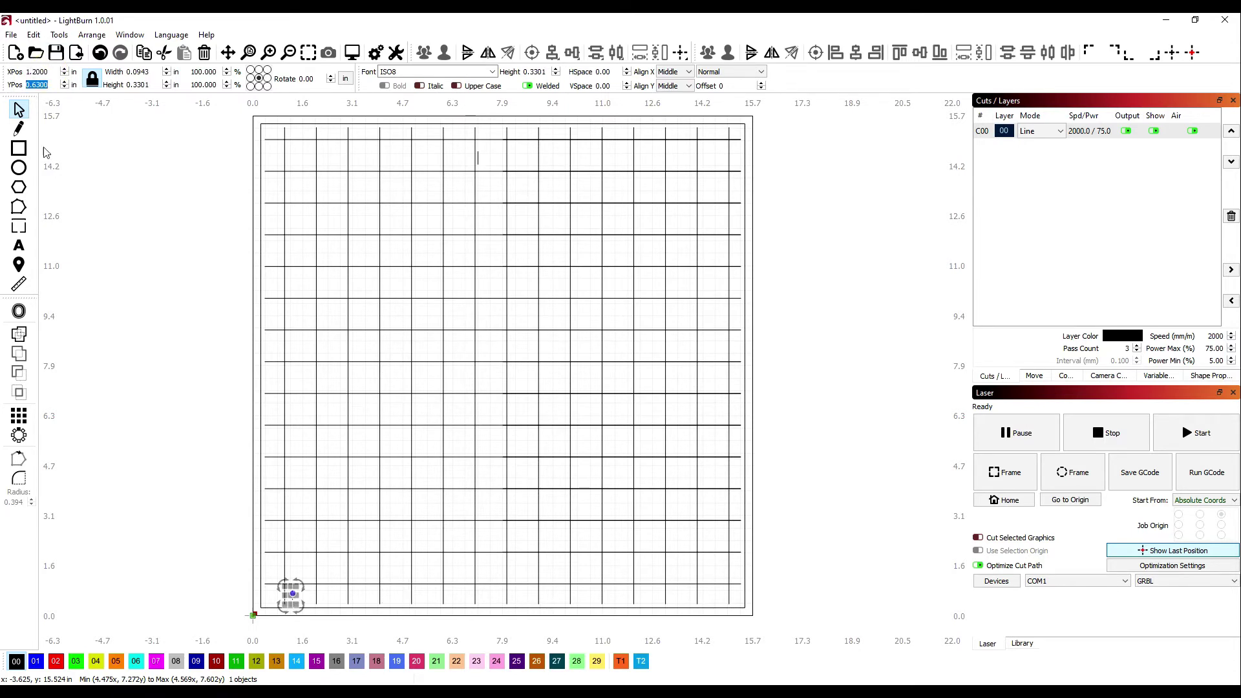
pyautogui.click(329, 421)
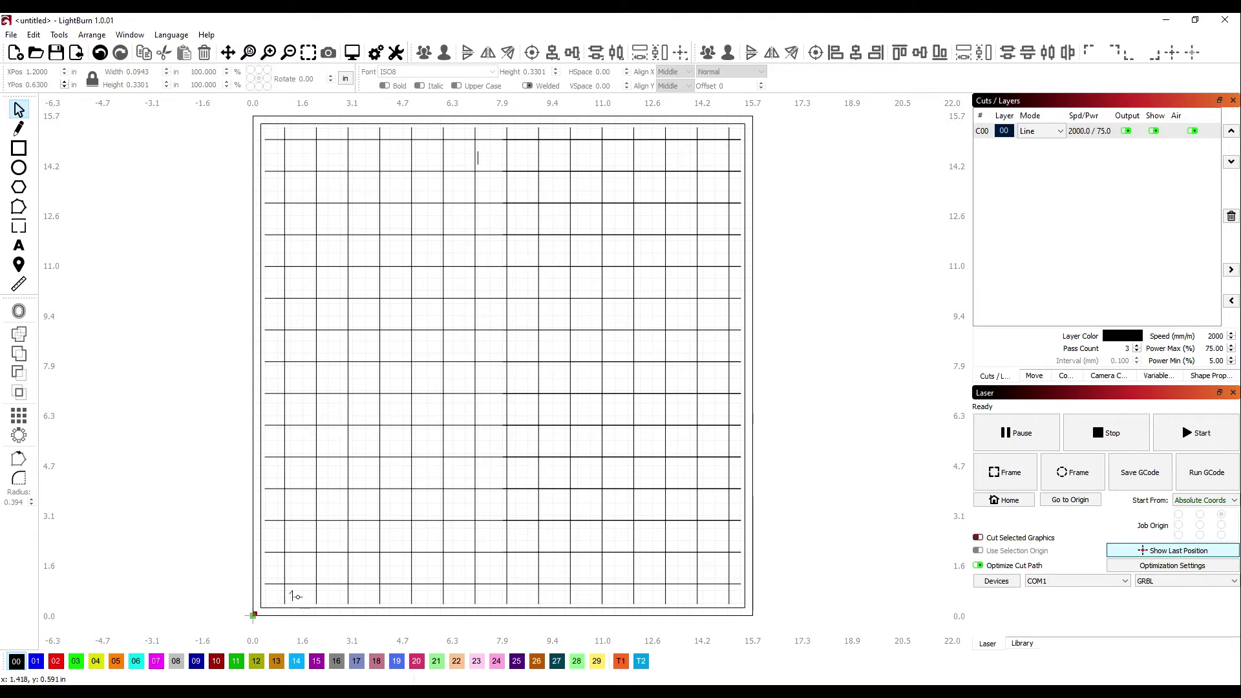
# - Duplicate the 1 twice and place the copies in the next two cells of the bottom row
pyautogui.click(291, 595)
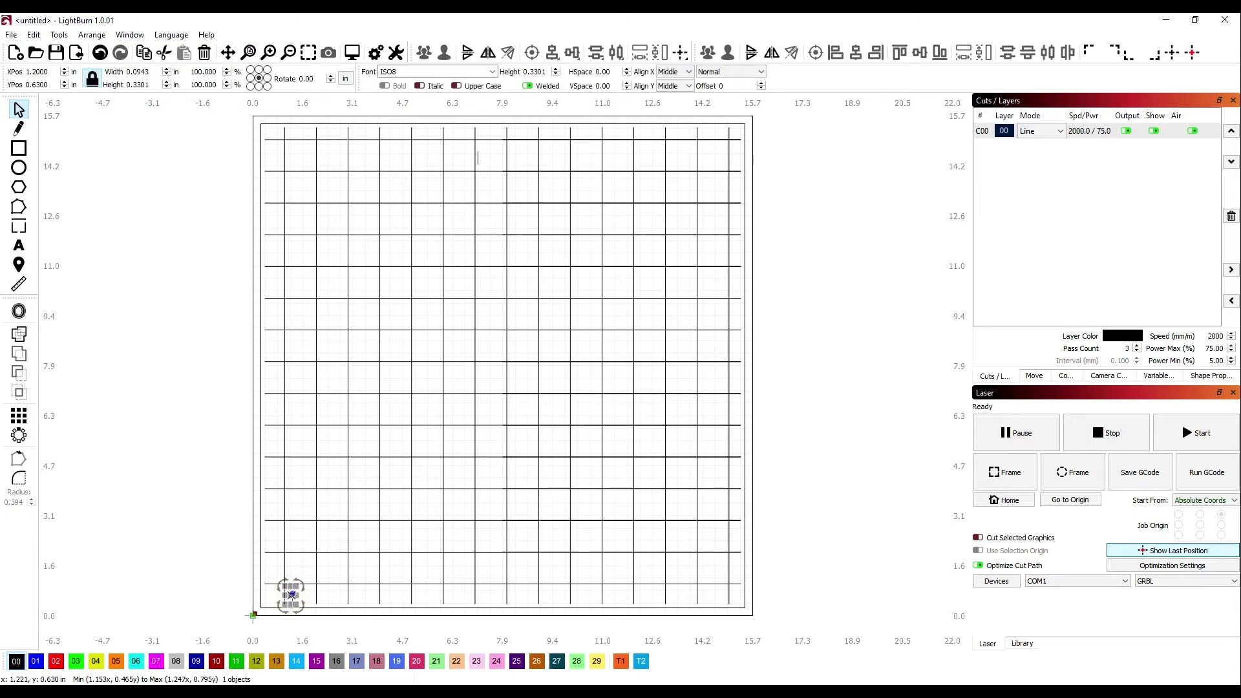
pyautogui.rightClick(291, 594)
pyautogui.click(318, 415)
pyautogui.moveTo(292, 592); pyautogui.dragTo(325, 599)
pyautogui.rightClick(325, 600)
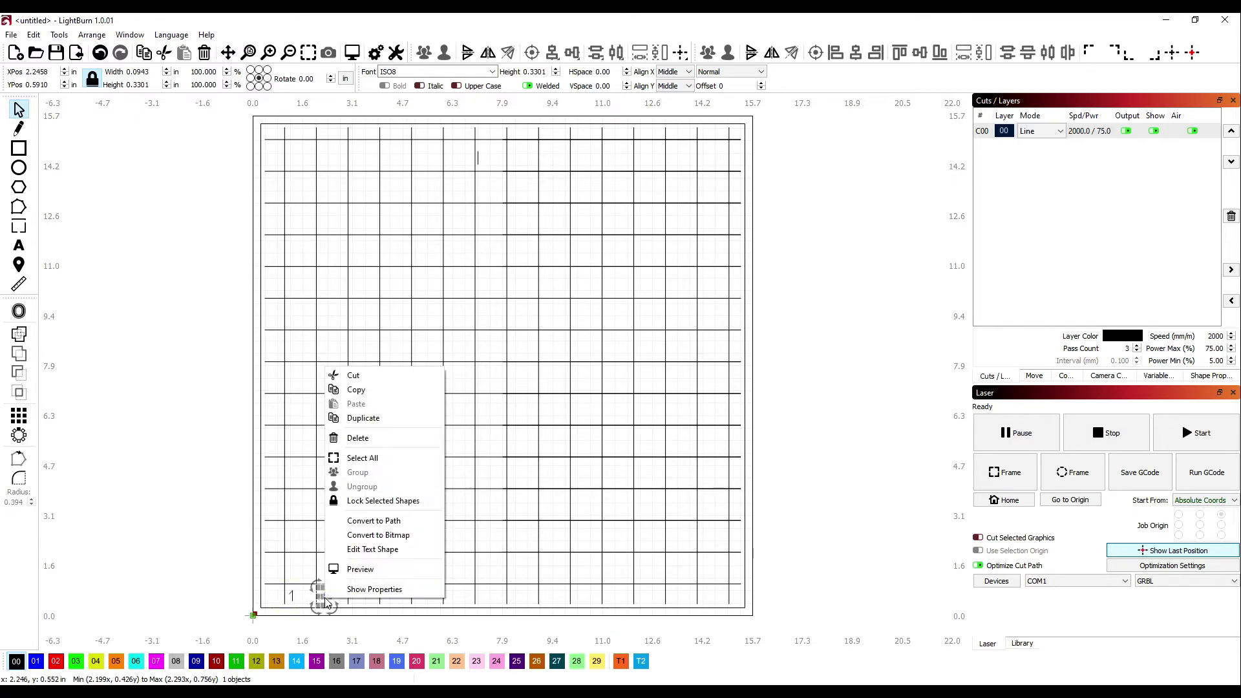
pyautogui.click(356, 419)
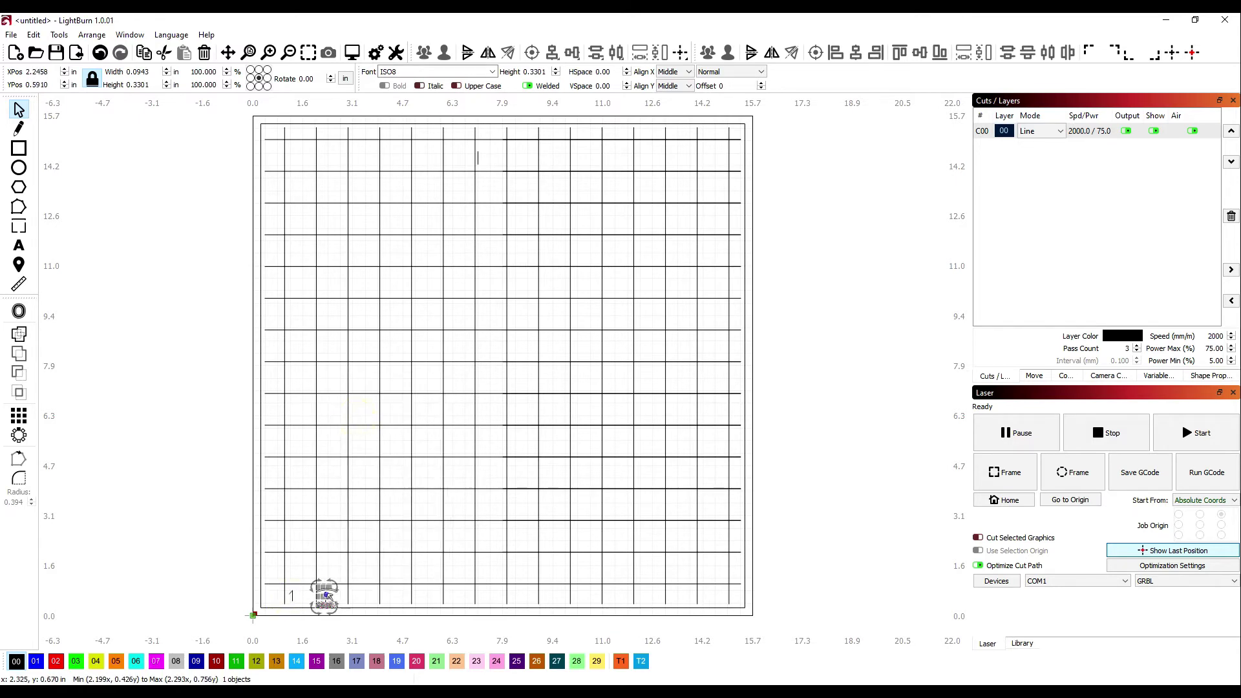
pyautogui.moveTo(325, 597); pyautogui.dragTo(357, 596)
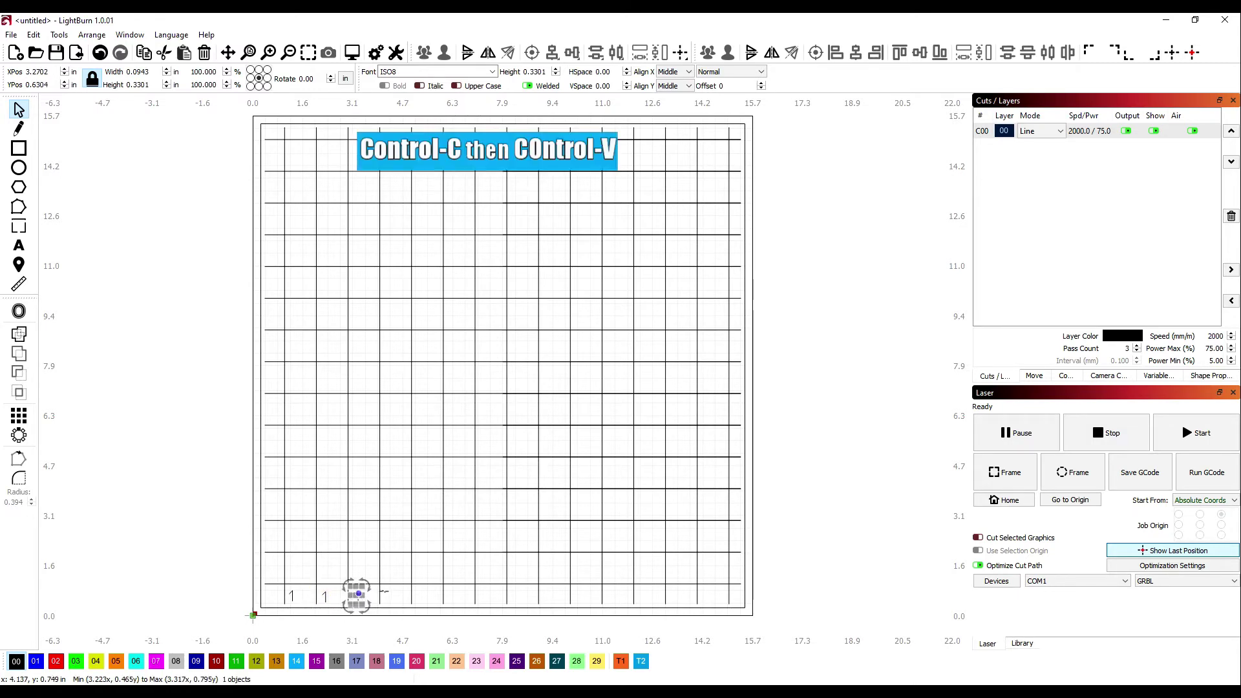
# - Copy the third 1 and paste eleven more along the bottom row, one in each remaining full cell
pyautogui.hotkey('ctrl', 'c')
pyautogui.hotkey('ctrl', 'v')
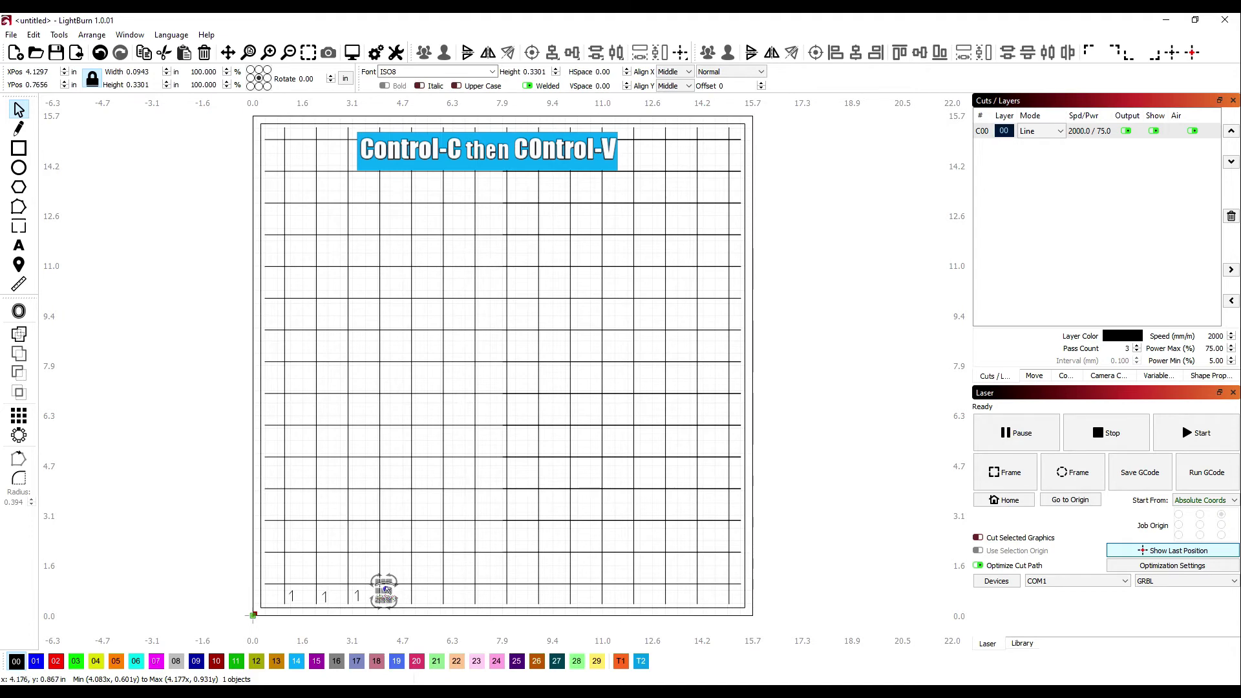
pyautogui.moveTo(385, 590); pyautogui.dragTo(431, 601)
pyautogui.click(457, 601)
pyautogui.hotkey('ctrl', 'v')
pyautogui.click(497, 600)
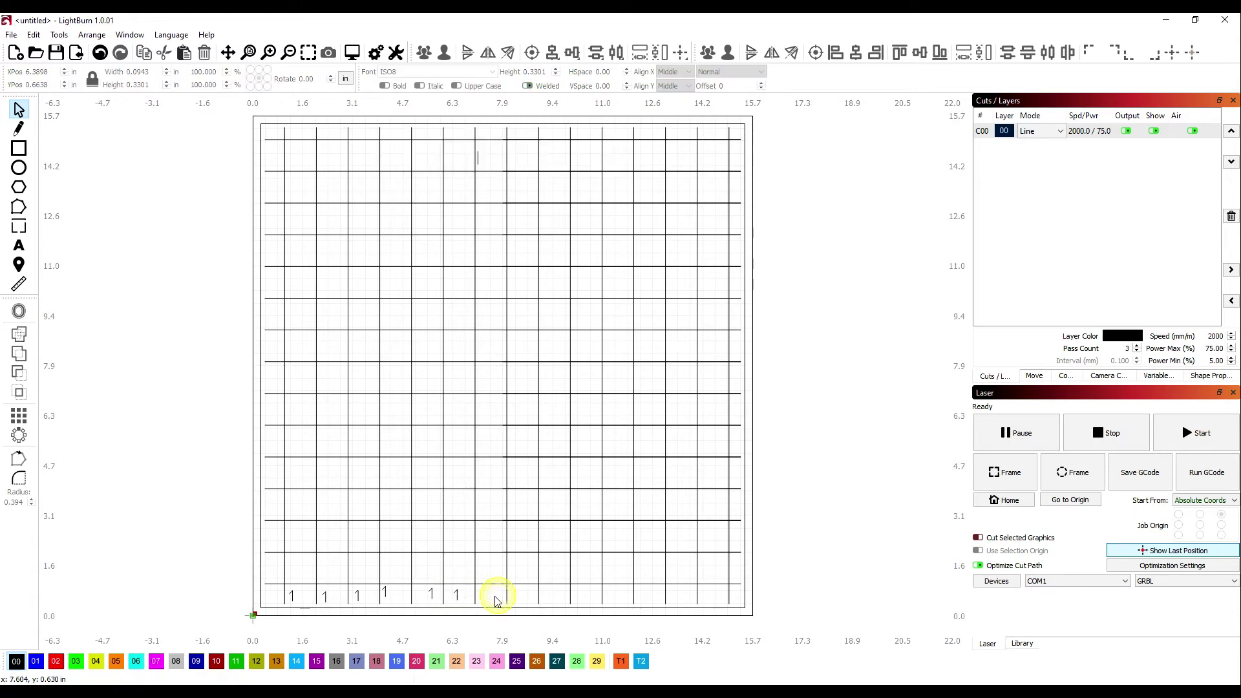
pyautogui.click(490, 599)
pyautogui.hotkey('ctrl', 'v')
pyautogui.click(520, 599)
pyautogui.hotkey('ctrl', 'v')
pyautogui.click(554, 598)
pyautogui.hotkey('ctrl', 'v')
pyautogui.click(581, 596)
pyautogui.hotkey('ctrl', 'v')
pyautogui.click(616, 600)
pyautogui.hotkey('ctrl', 'v')
pyautogui.click(654, 599)
pyautogui.hotkey('ctrl', 'v')
pyautogui.click(677, 602)
pyautogui.hotkey('ctrl', 'v')
pyautogui.click(716, 599)
pyautogui.hotkey('ctrl', 'v')
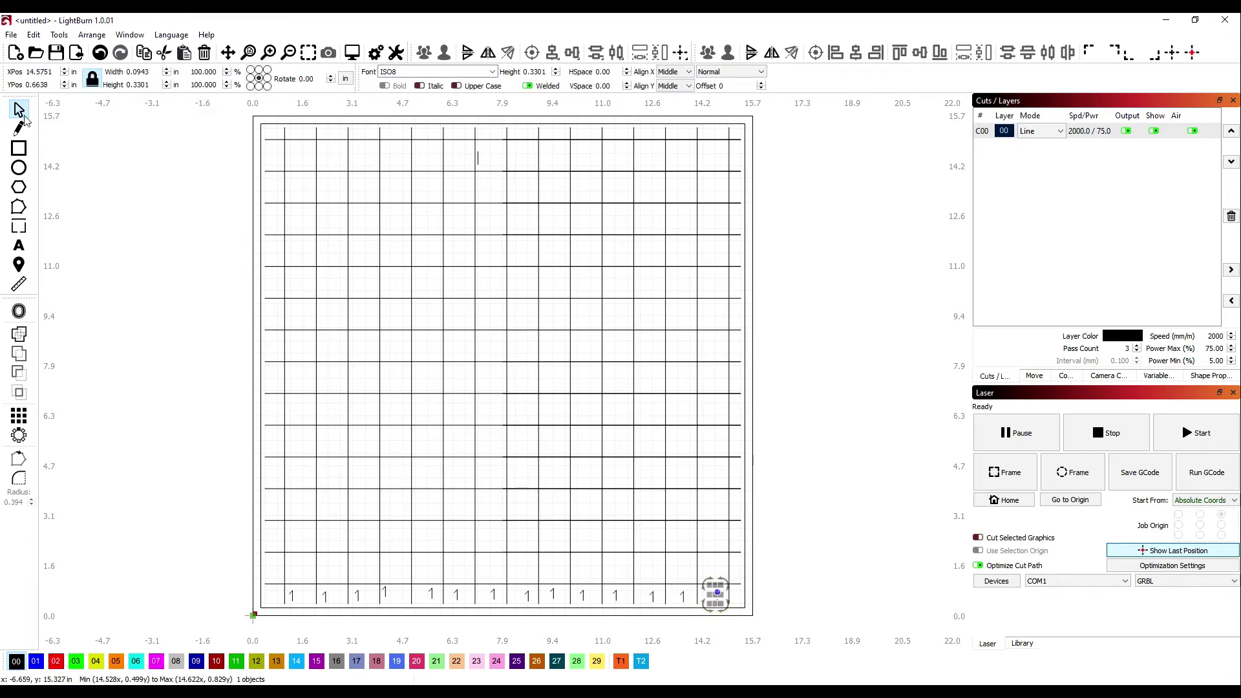
# - Change the text of the second number in the bottom row to 2
pyautogui.press('t')
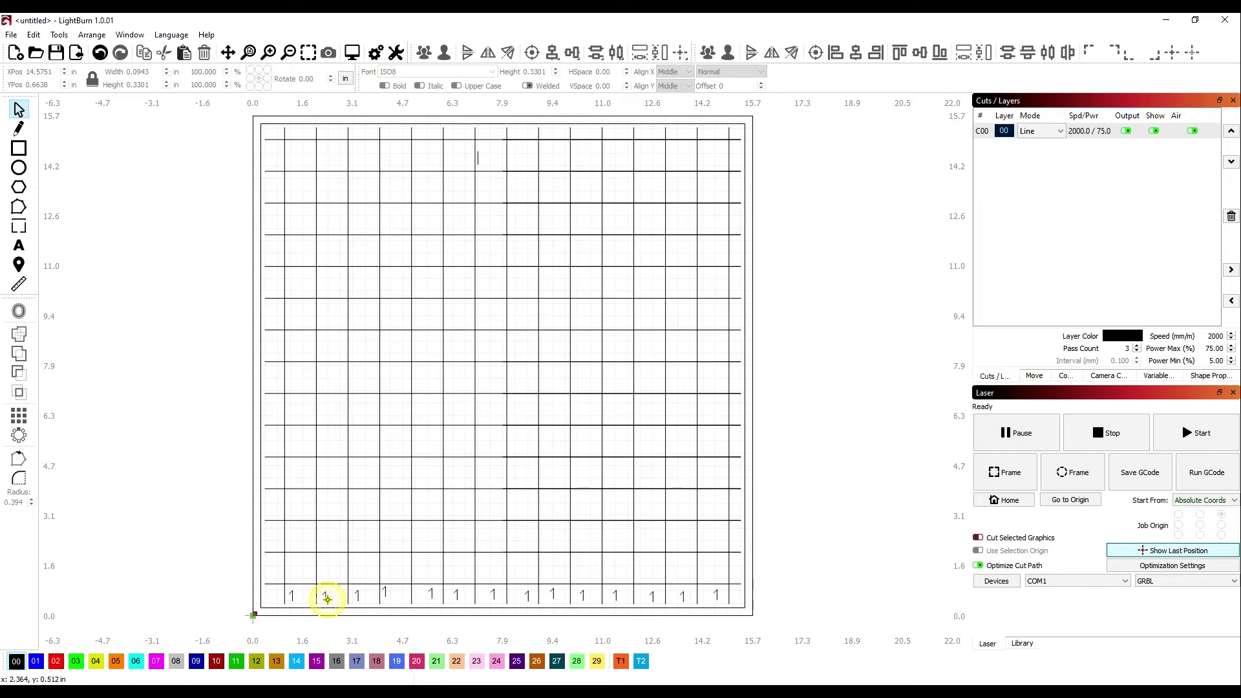
pyautogui.click(325, 596)
pyautogui.press('BackSpace')
pyautogui.write('2')
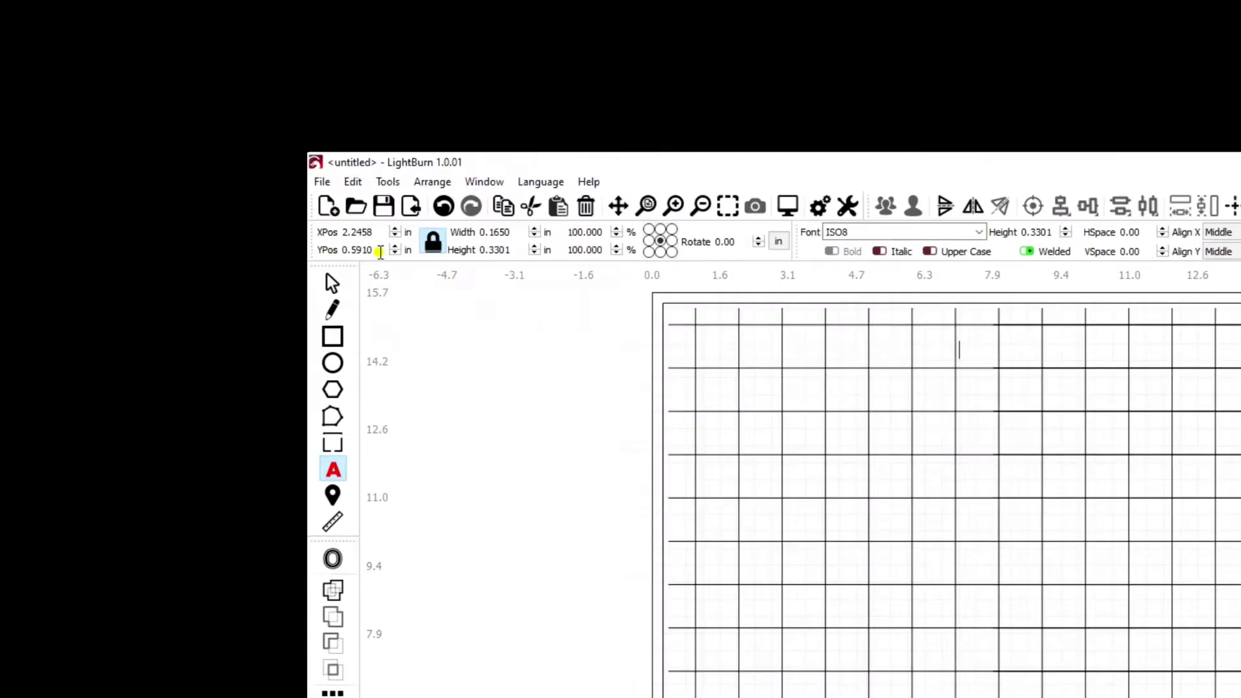
pyautogui.doubleClick(34, 85)
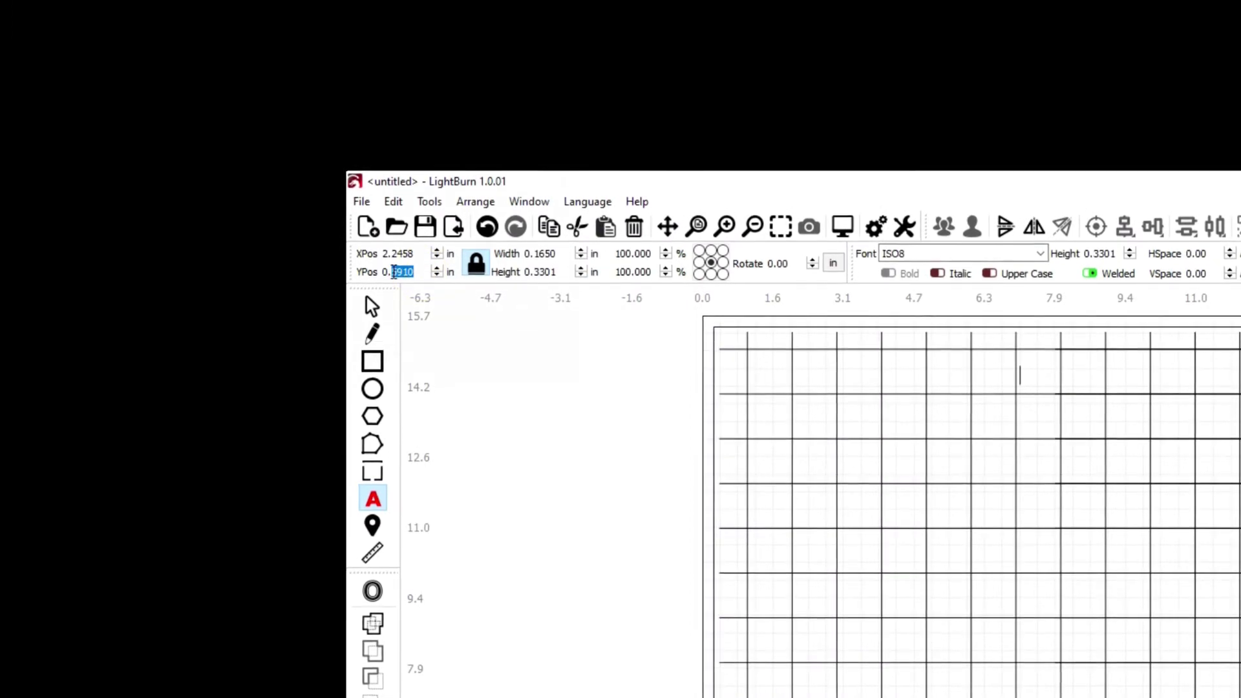
pyautogui.write('36')
pyautogui.press('Tab')
# - Position the 2 at X 2.2 in and Y 0.63 in
pyautogui.moveTo(415, 256); pyautogui.dragTo(400, 256)
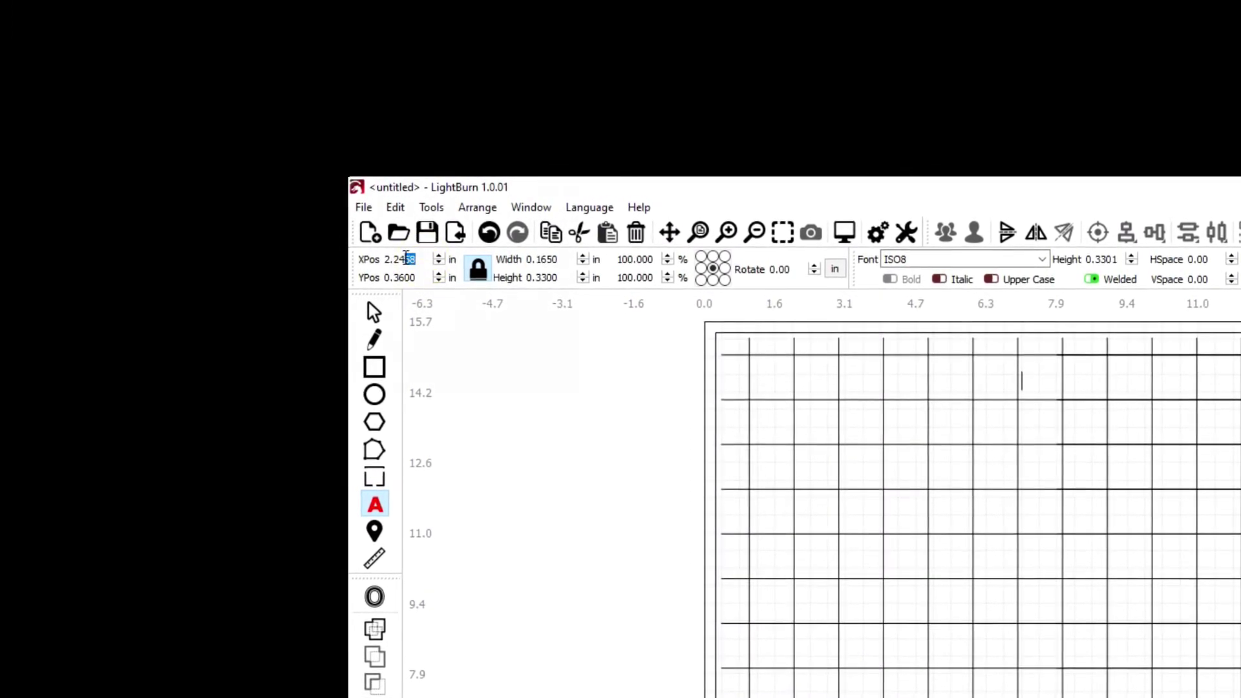
pyautogui.write('0')
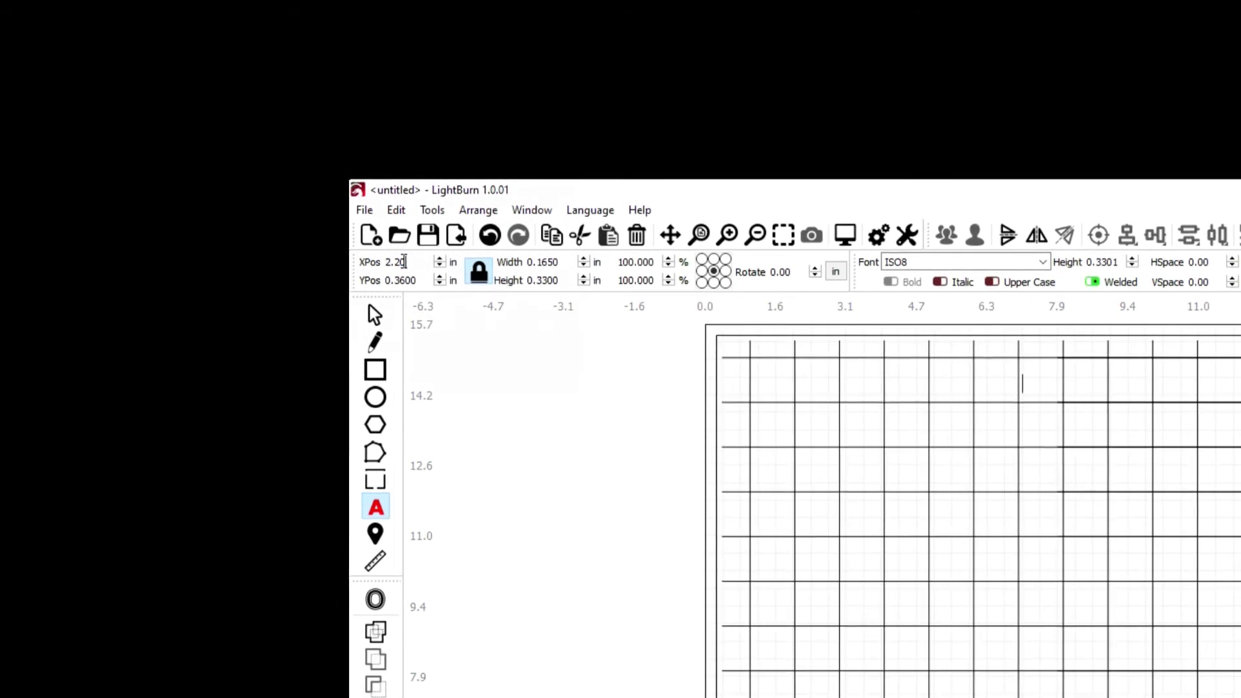
pyautogui.press('Tab')
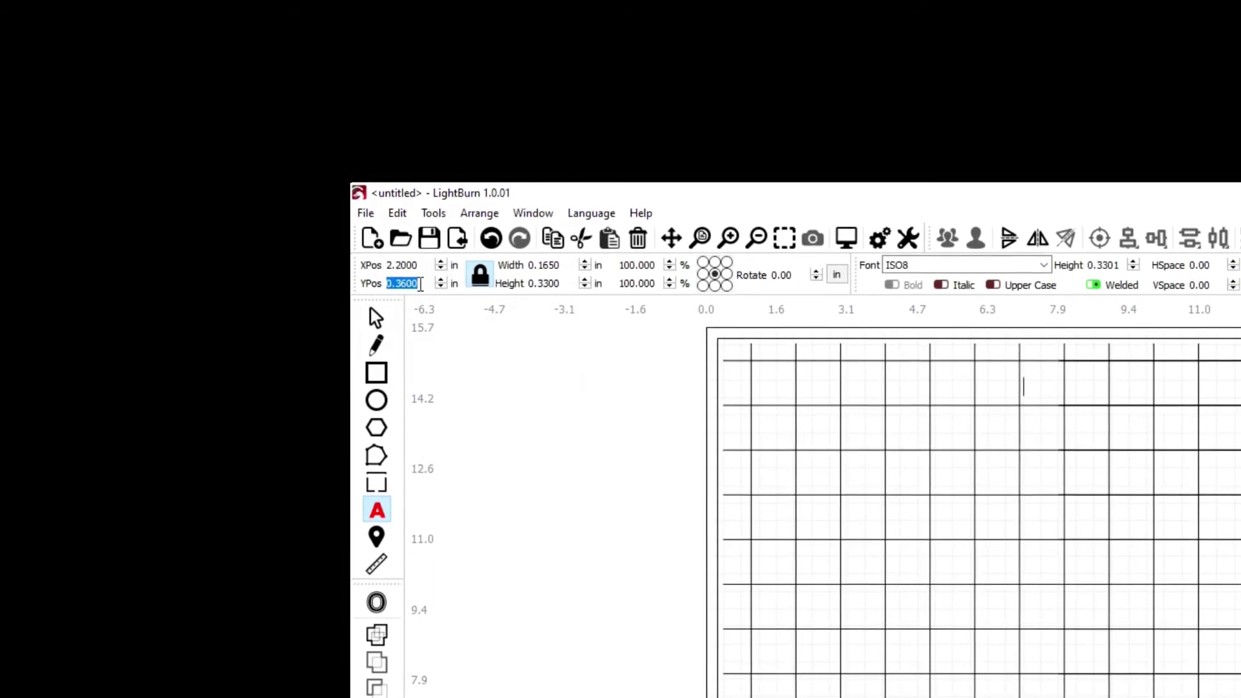
pyautogui.write('0.63')
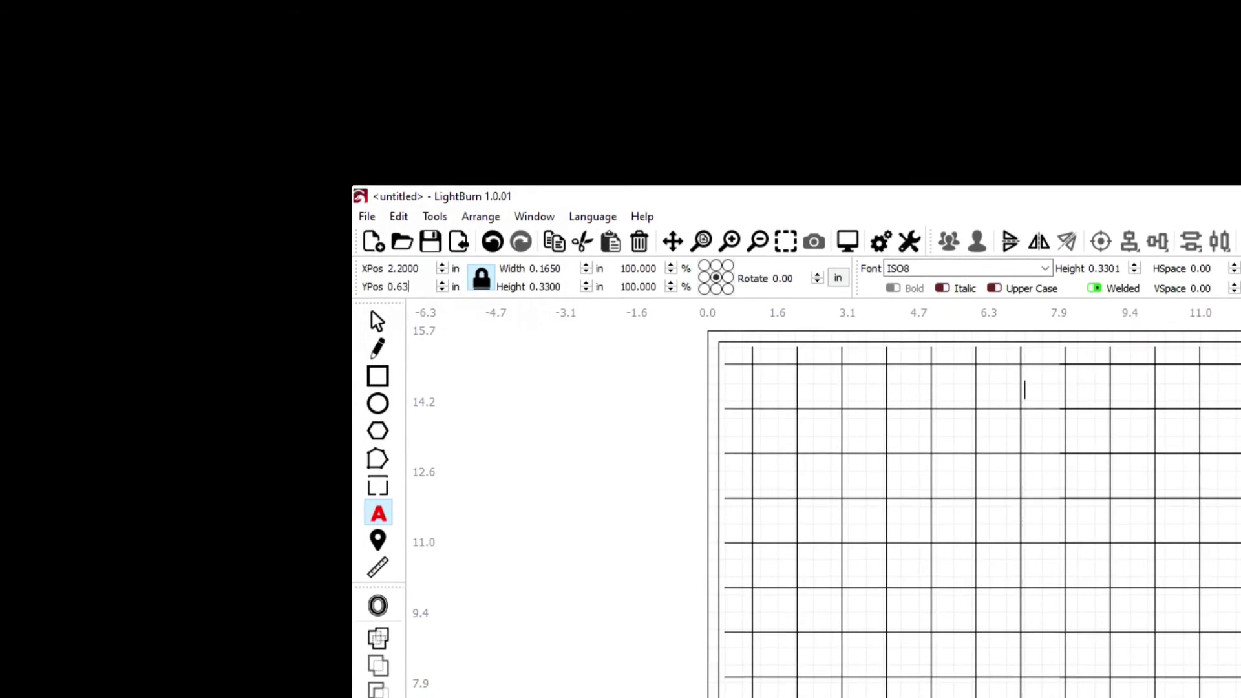
pyautogui.press('Tab')
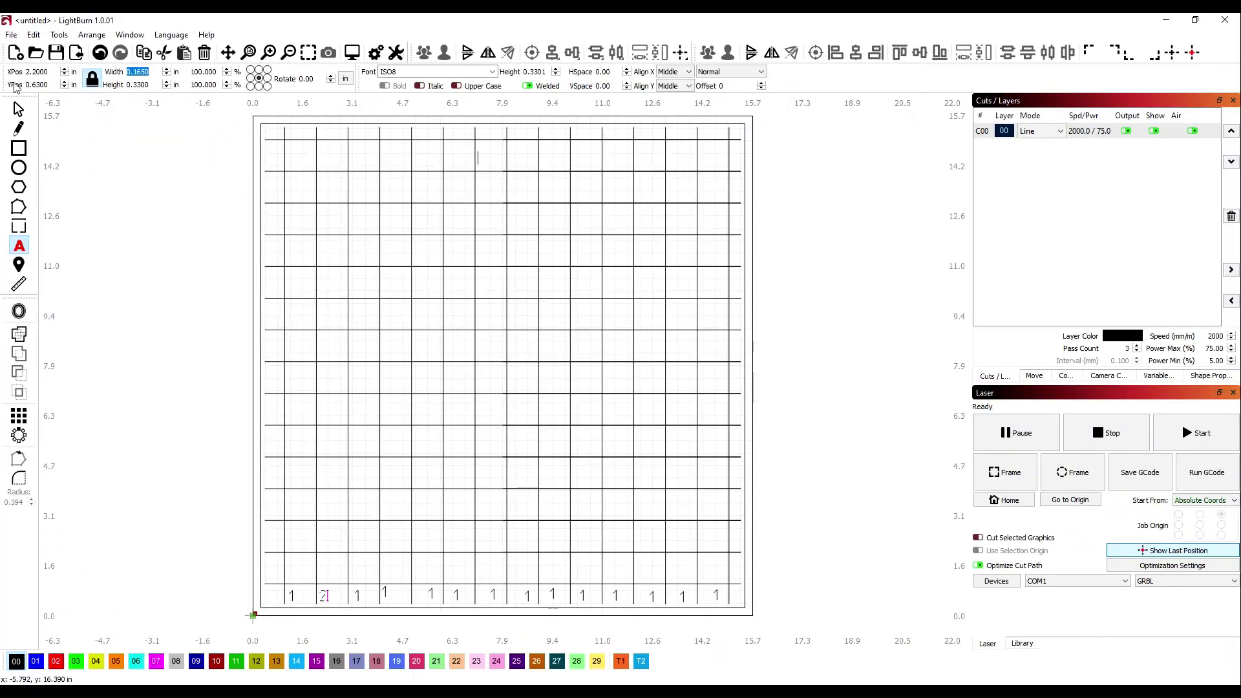
# - Change the third number in the bottom row to 3 and line it up with the 1 and 2
pyautogui.click(359, 597)
pyautogui.press('Return')
pyautogui.press('Tab')
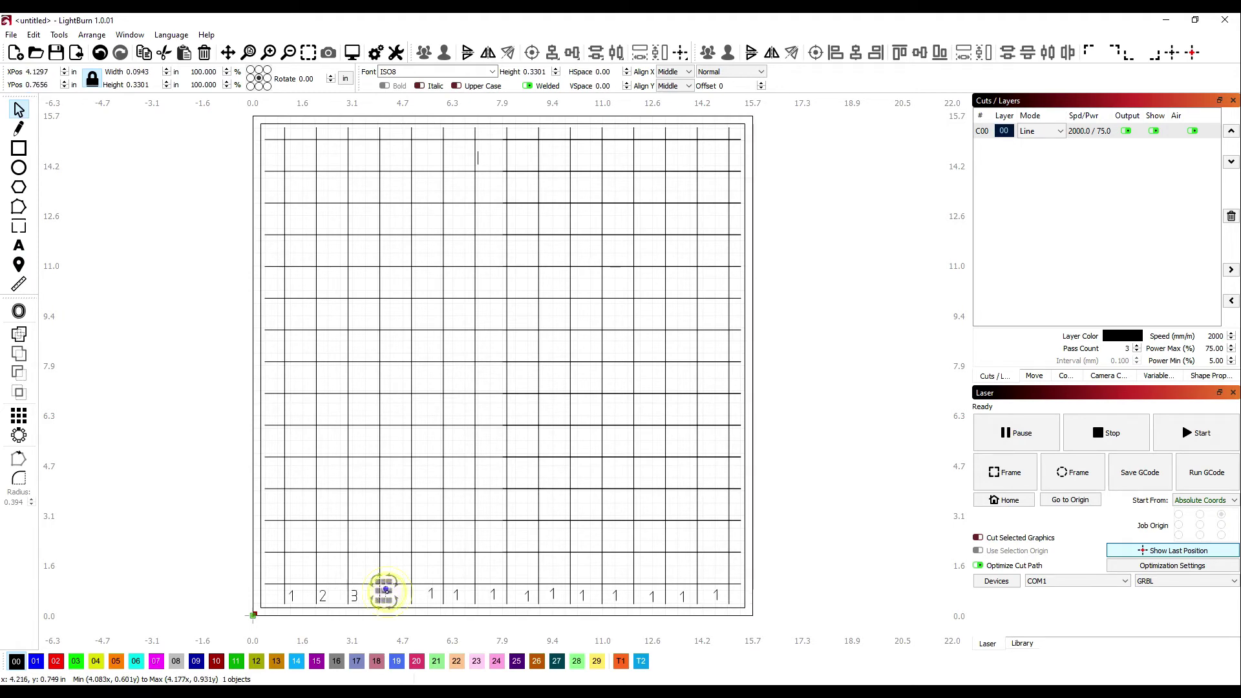
# - Change the fourth number in the bottom row to 4 and position it at X 4.2 in, Y 0.63 in
pyautogui.doubleClick(385, 593)
pyautogui.write('4')
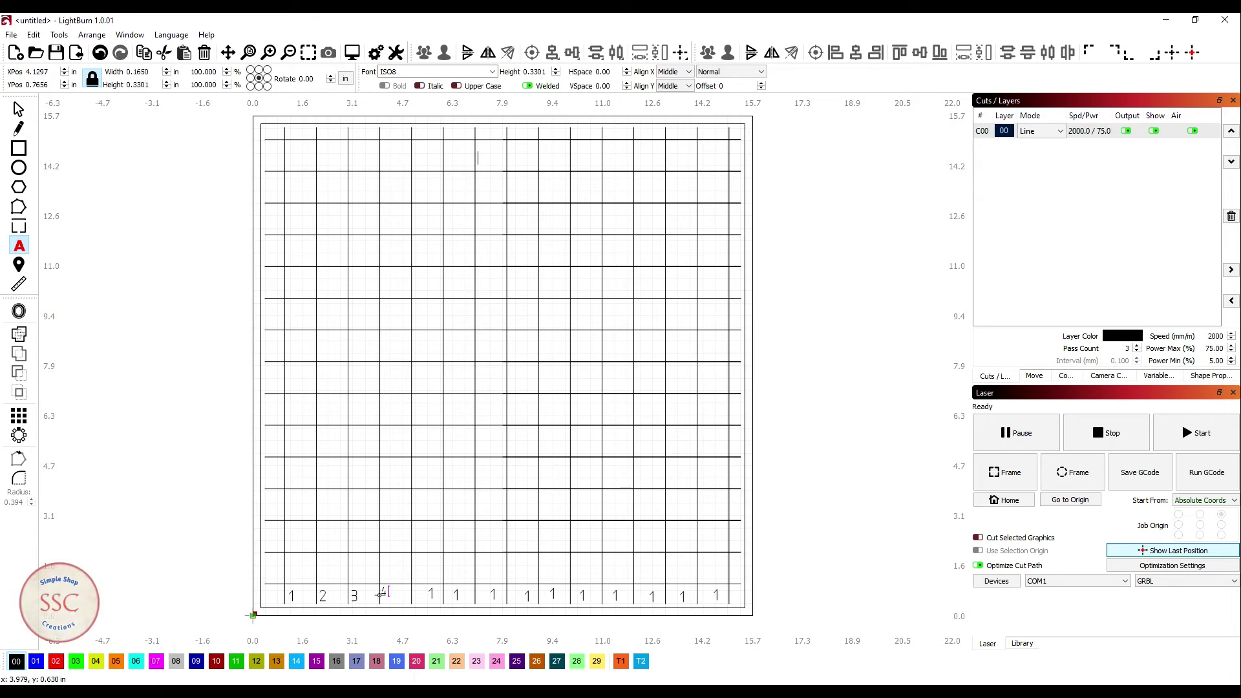
pyautogui.click(19, 110)
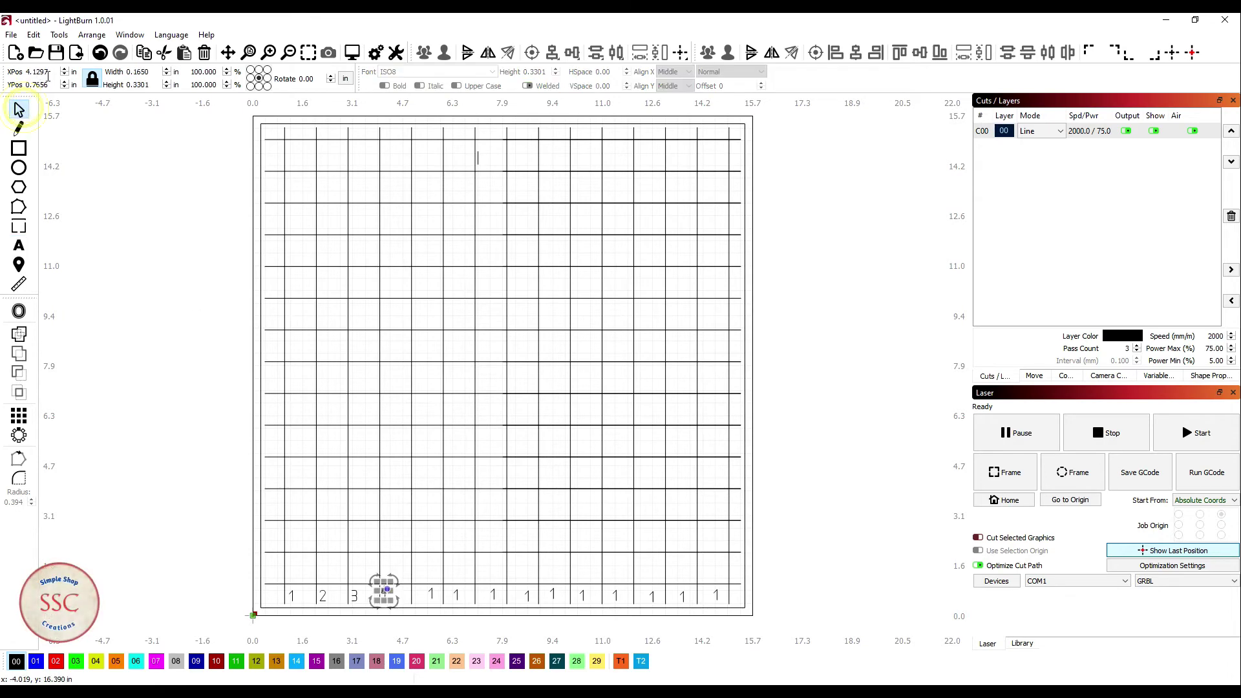
pyautogui.click(50, 73)
pyautogui.write('4.2')
pyautogui.press('Tab')
pyautogui.write('0.')
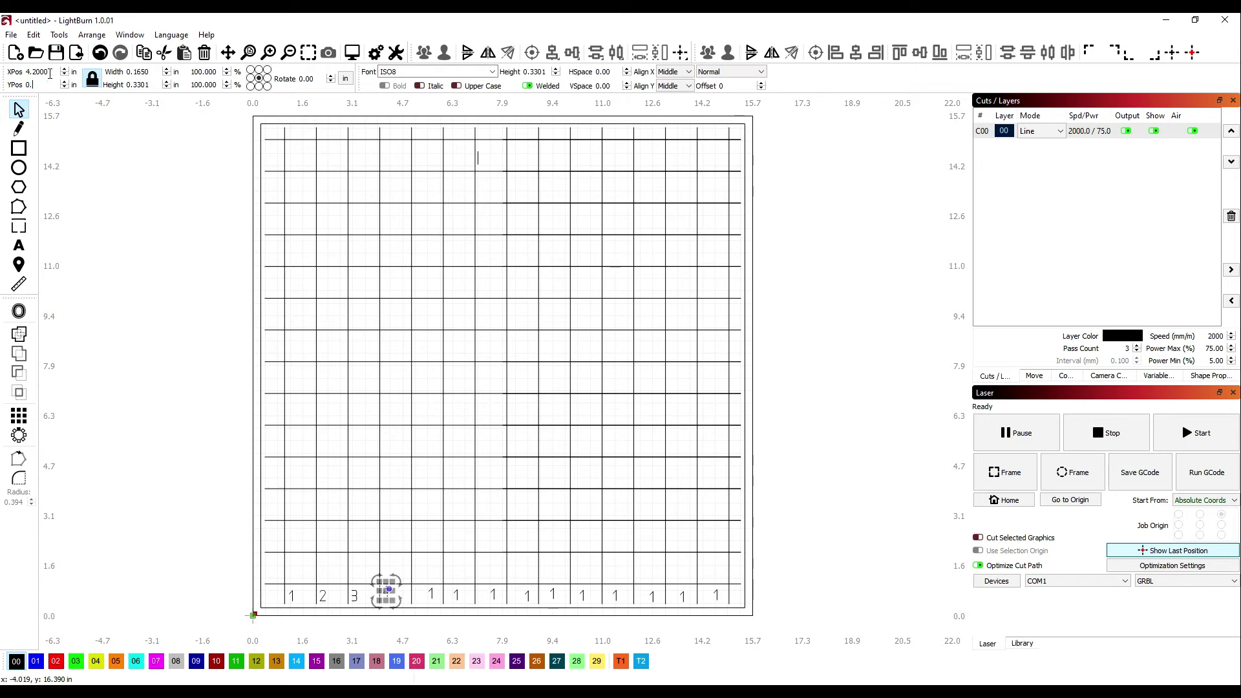
pyautogui.write('63')
pyautogui.press('Tab')
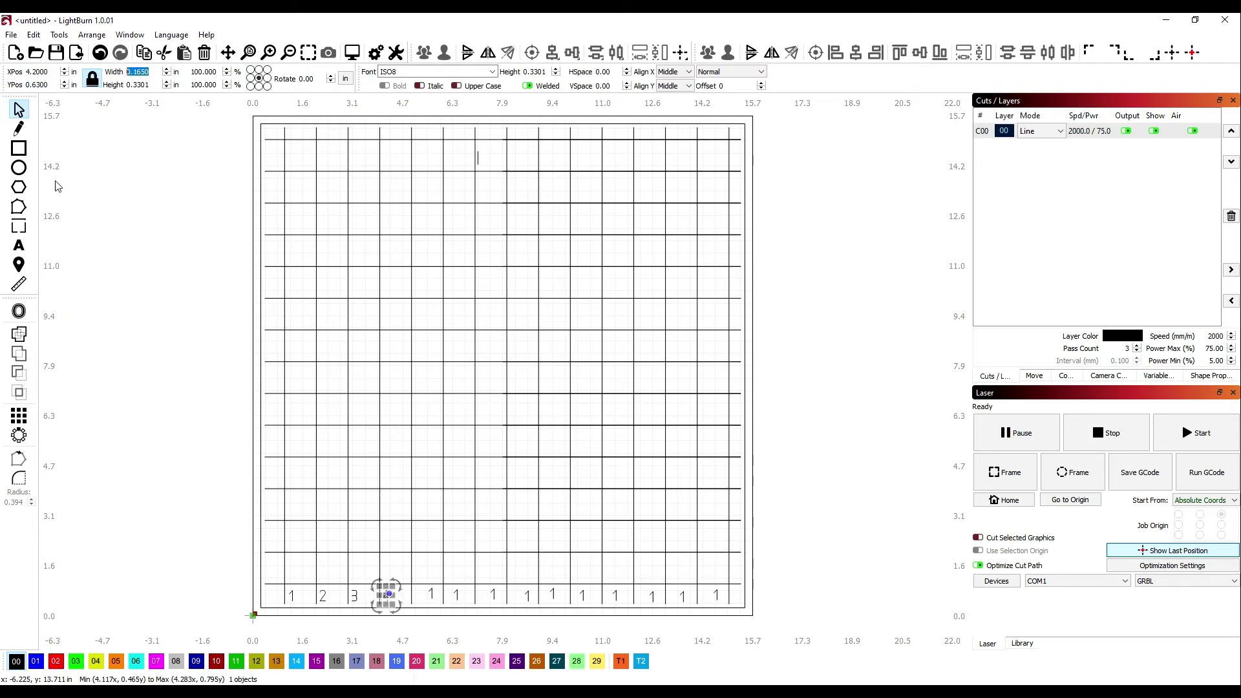
# - Change the fifth number in the bottom row to 5 and position it at X 5.2 in, Y 0.63 in
pyautogui.click(430, 596)
pyautogui.press('t')
pyautogui.click(432, 595)
pyautogui.write('5')
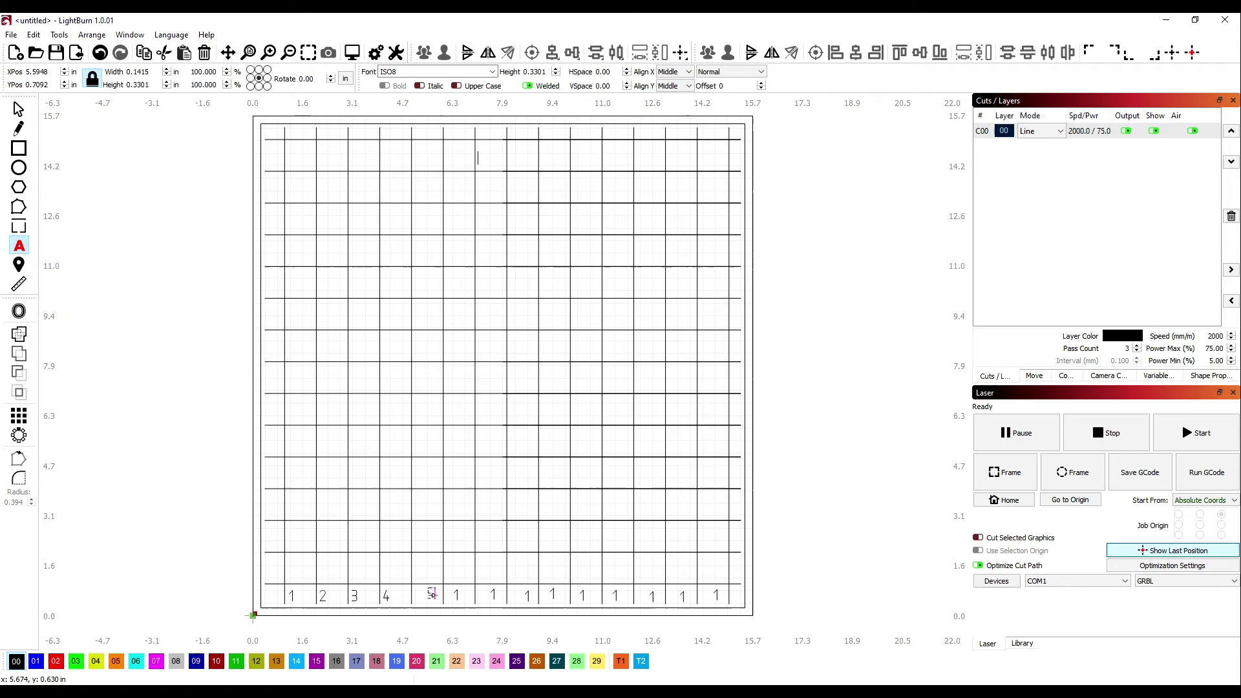
pyautogui.click(18, 109)
pyautogui.click(48, 73)
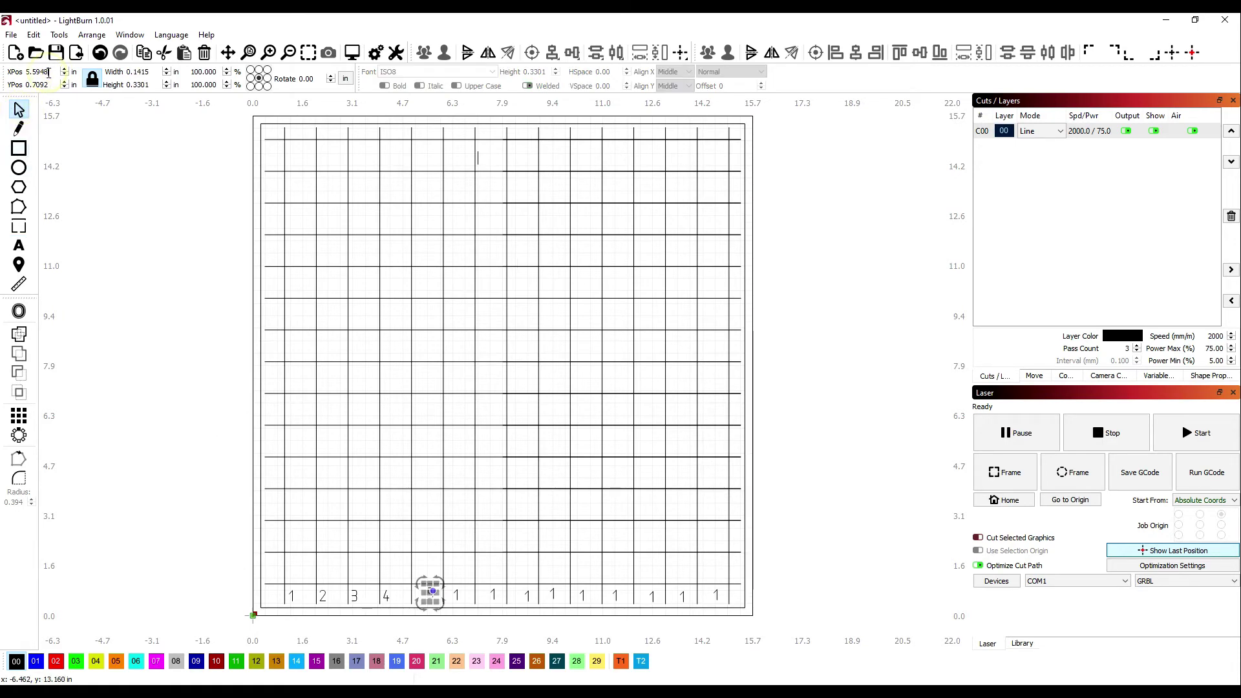
pyautogui.write('5.2')
pyautogui.press('Tab')
pyautogui.write('0.63')
pyautogui.press('Tab')
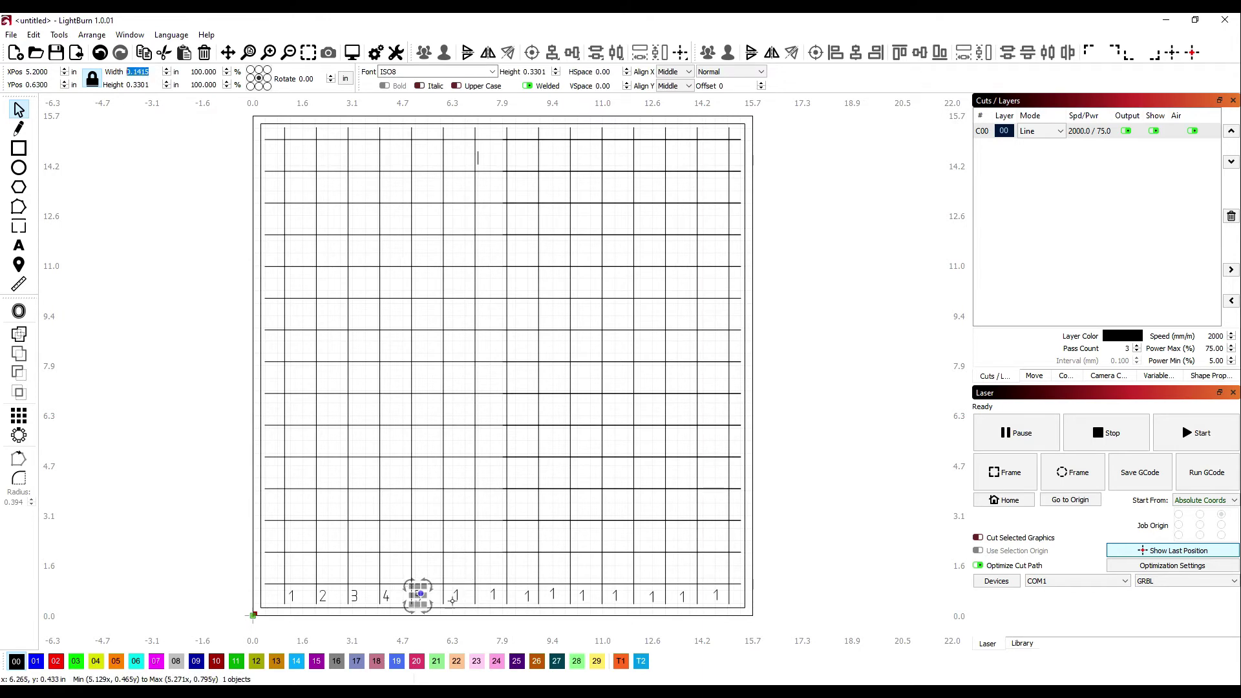
# - Change the sixth number in the bottom row to 6 and position it at X 6.2 in, Y 0.63 in
pyautogui.click(456, 594)
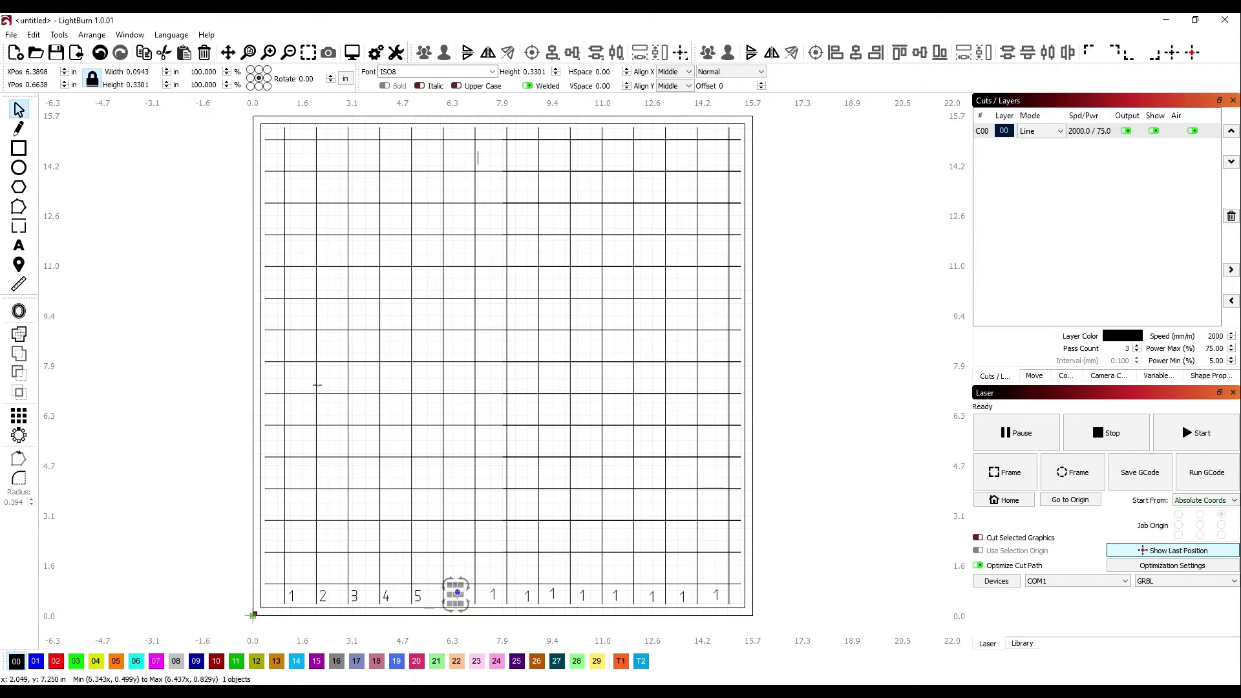
pyautogui.doubleClick(457, 594)
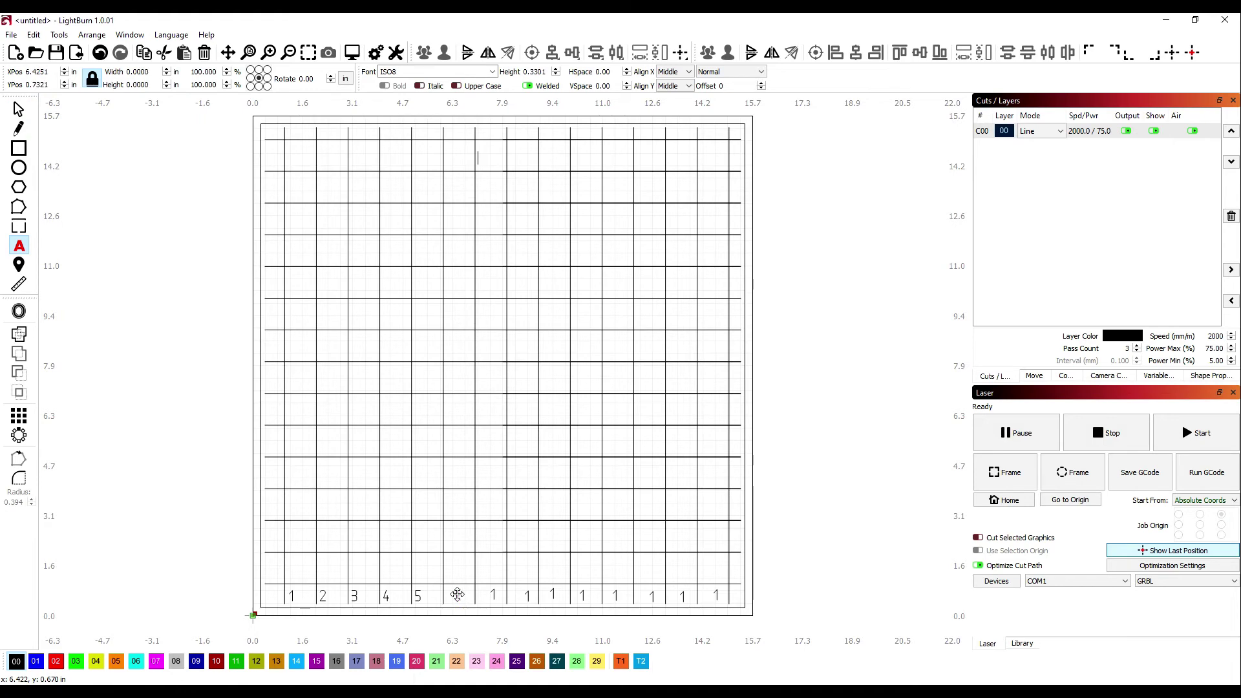
pyautogui.click(18, 110)
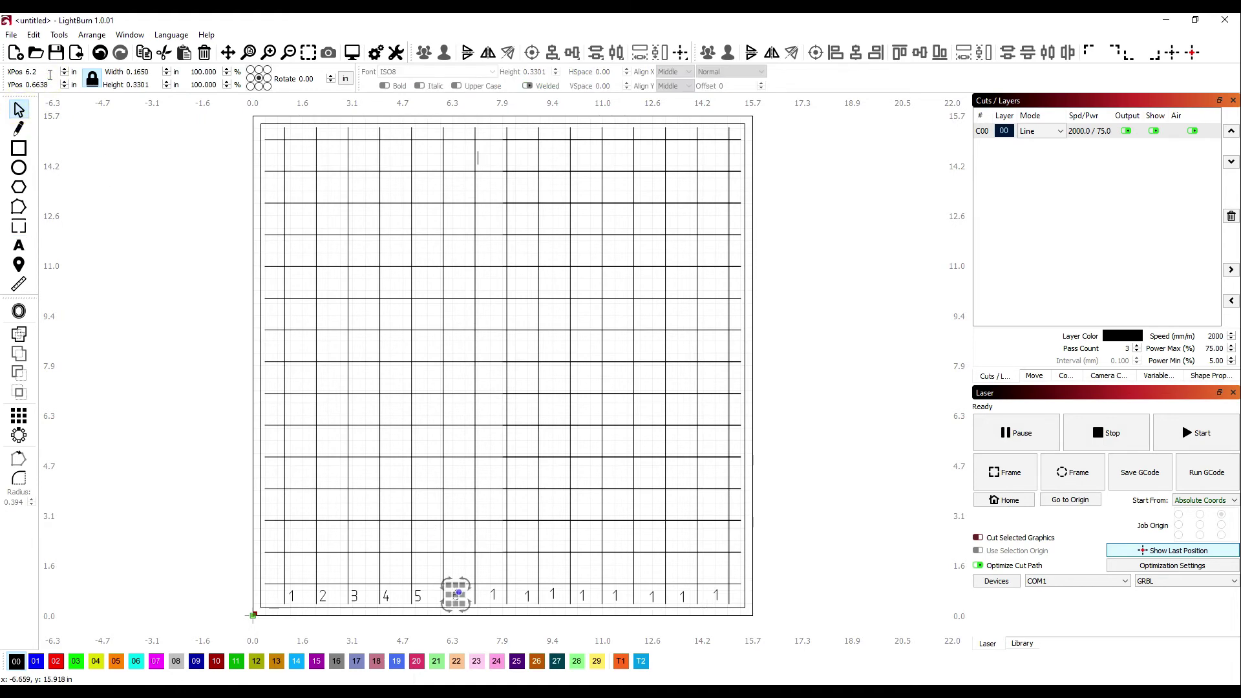
pyautogui.press('Tab')
pyautogui.write('0.63')
pyautogui.press('Tab')
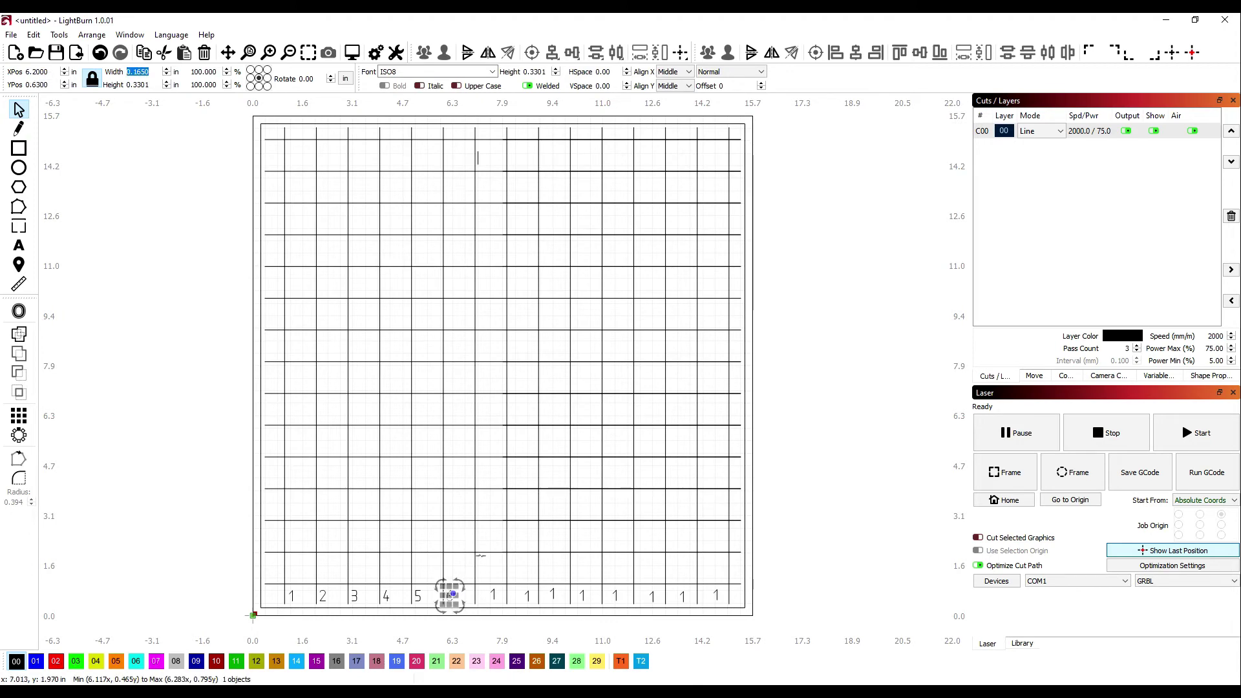
pyautogui.hotkey('alt', 'Tab')
pyautogui.hotkey('alt', 'Tab')
pyautogui.press('Tab')
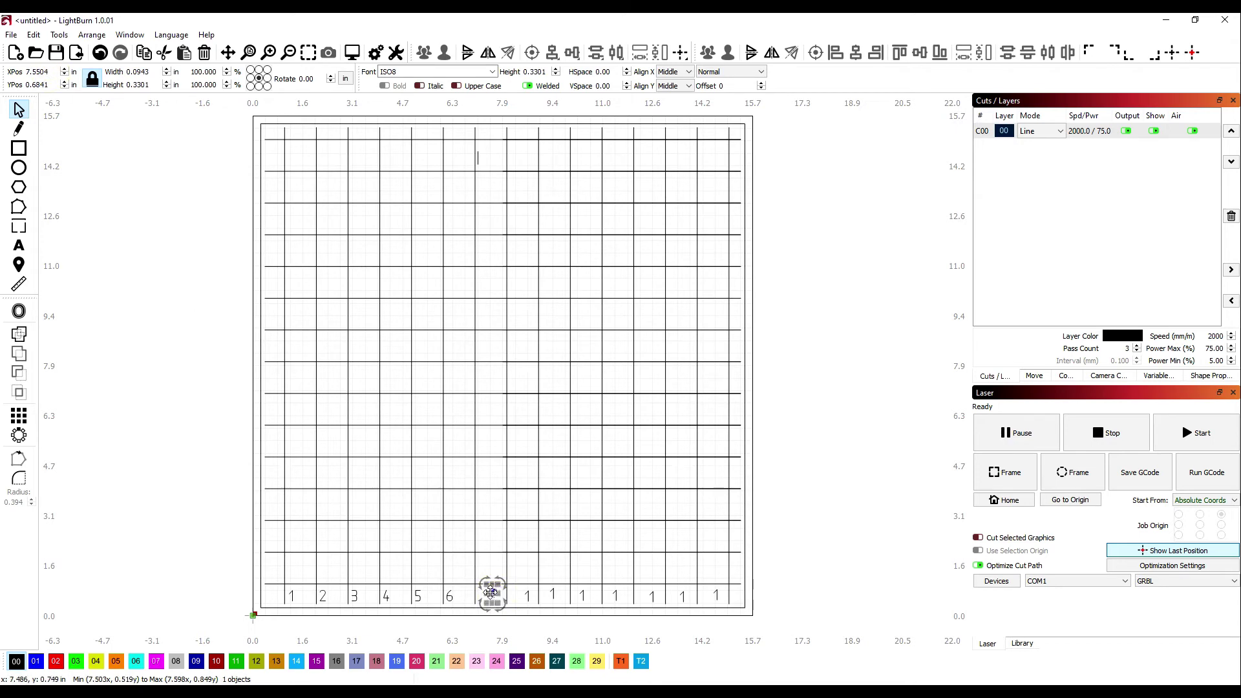
# - Change the seventh number in the bottom row to 7 and position it at X 7.2 in, Y 0.63 in
pyautogui.doubleClick(491, 592)
pyautogui.press('BackSpace')
pyautogui.write('7')
pyautogui.press('Escape')
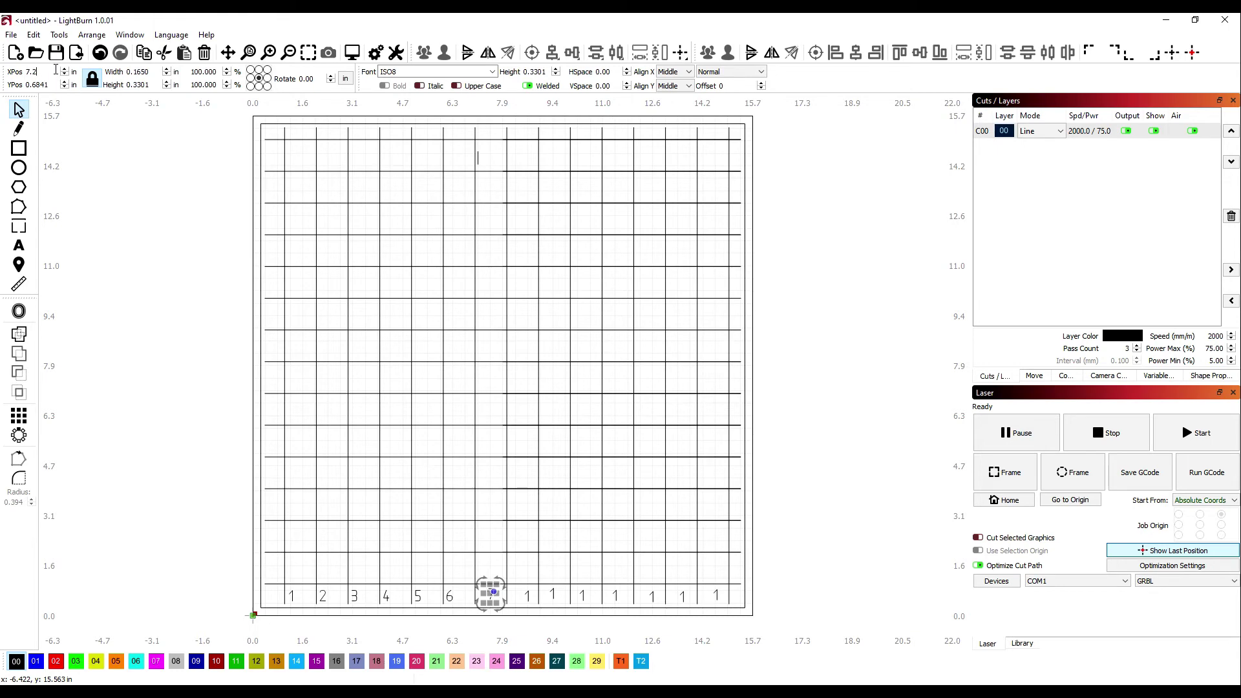
pyautogui.click(55, 69)
pyautogui.write('7.2')
pyautogui.press('Tab')
pyautogui.write('0.623')
pyautogui.press('Return')
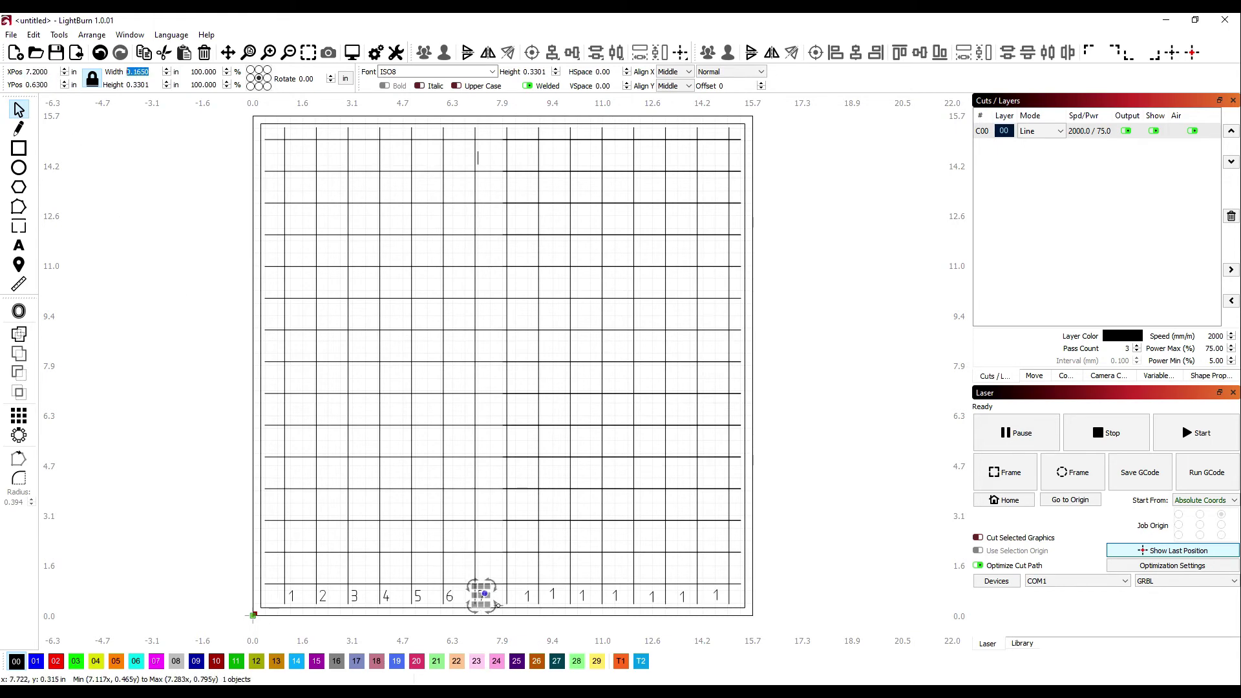
# - Change the eighth number in the bottom row to 8 and position it at X 8.2 in, level with the 7
pyautogui.doubleClick(529, 596)
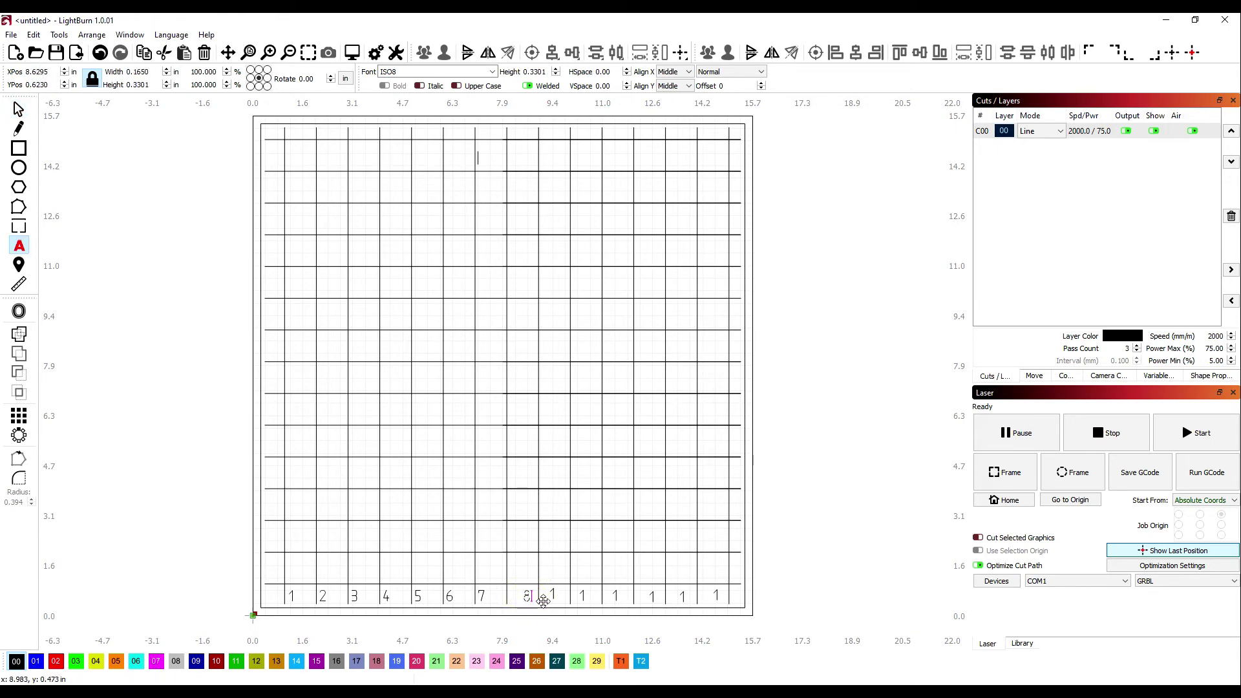
pyautogui.press('Escape')
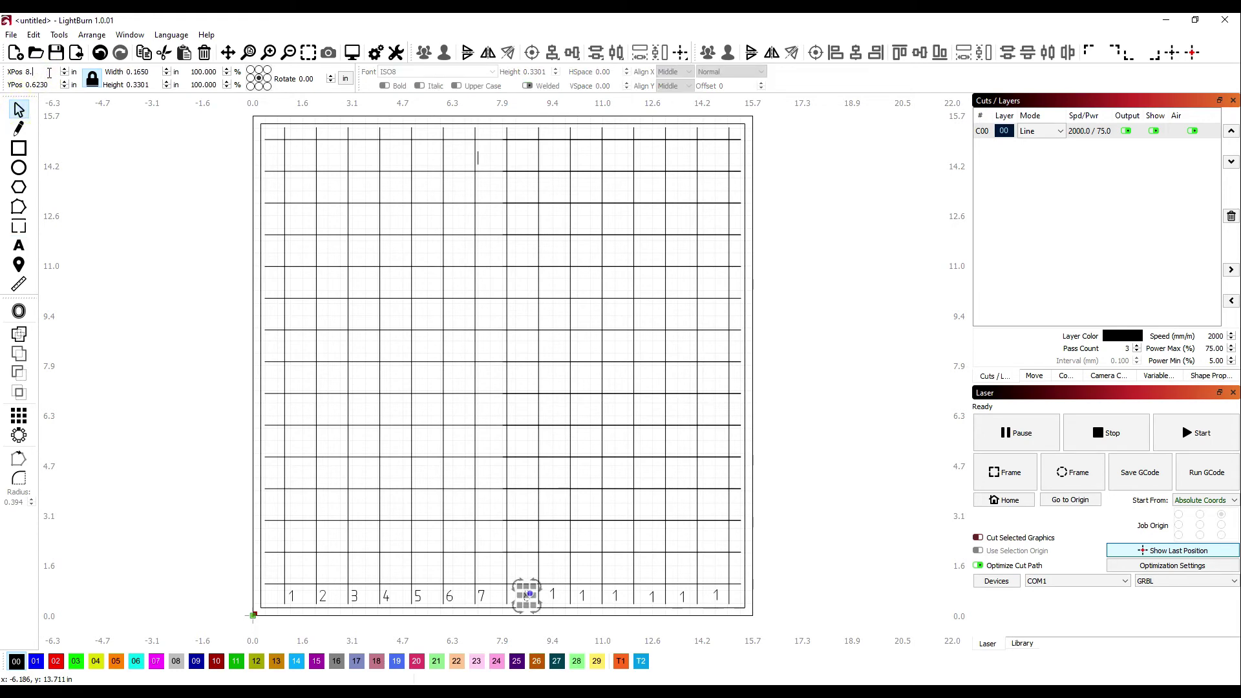
pyautogui.press('Tab')
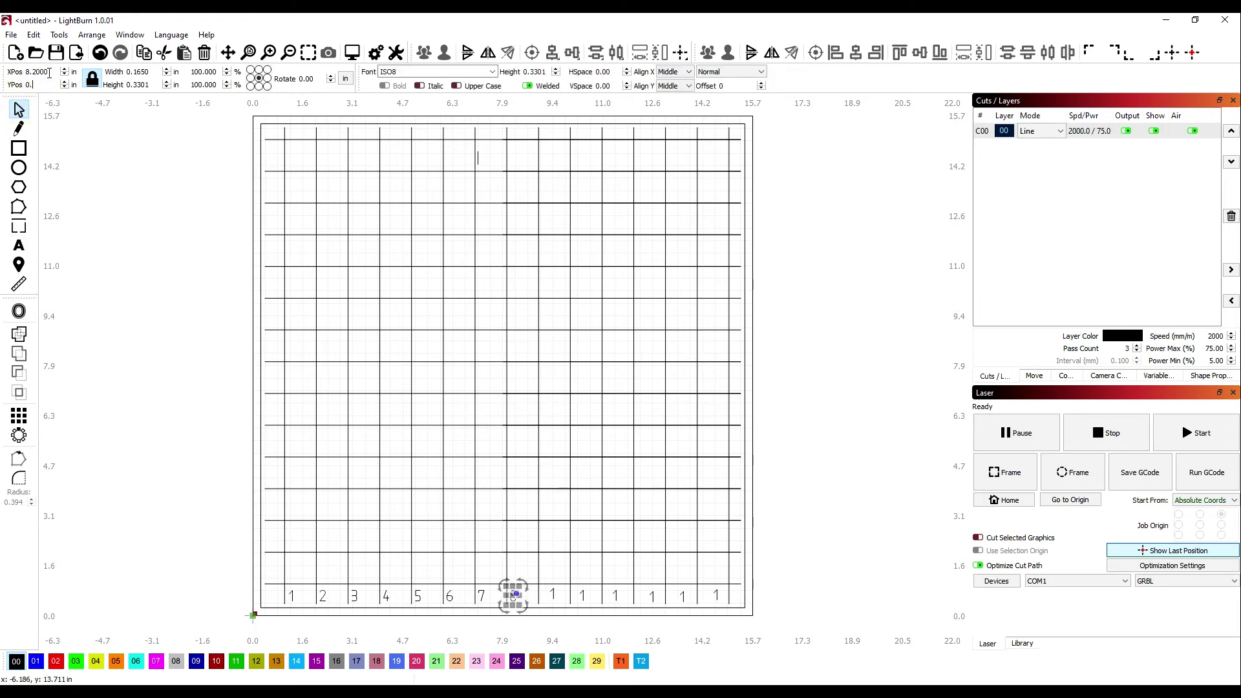
# - Change the ninth number in the bottom row to 9 and position it at X 9.2 in, Y 0.63 in
pyautogui.doubleClick(554, 595)
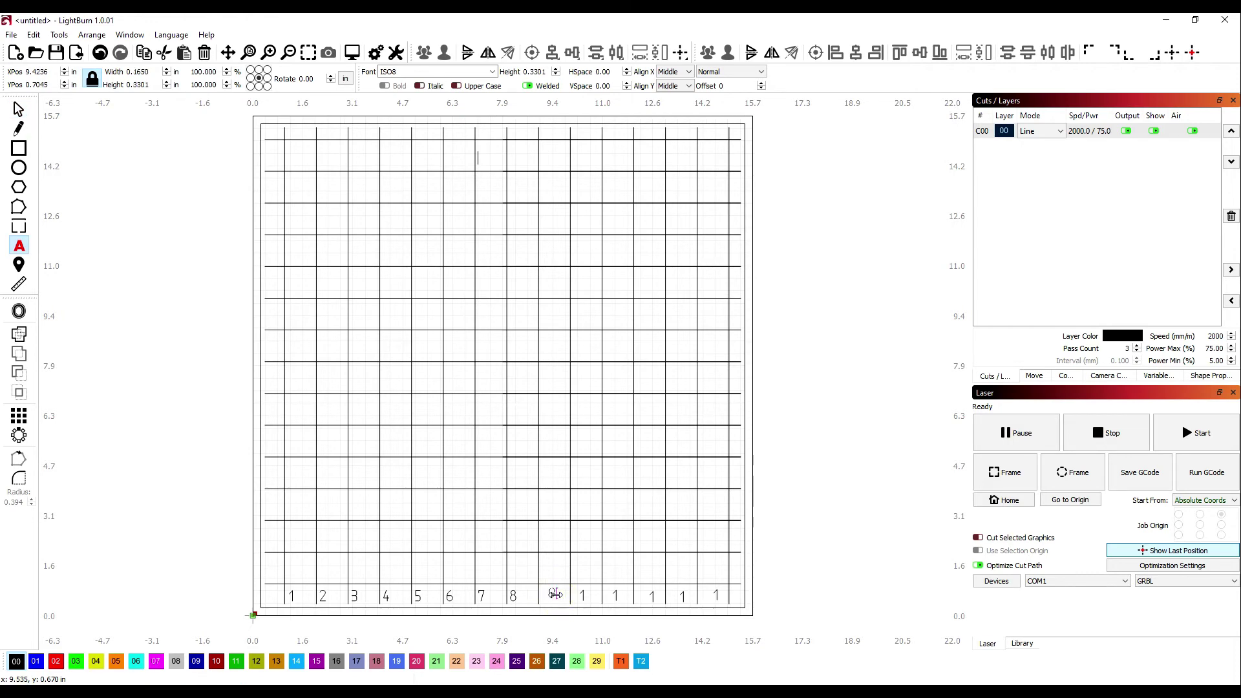
pyautogui.press('Escape')
pyautogui.click(51, 73)
pyautogui.write('9.2')
pyautogui.press('Tab')
pyautogui.write('0.63')
pyautogui.press('Tab')
# - Change the tenth number in the bottom row to 10 and position it at X 10.2 in, Y 0.63 in
pyautogui.doubleClick(583, 593)
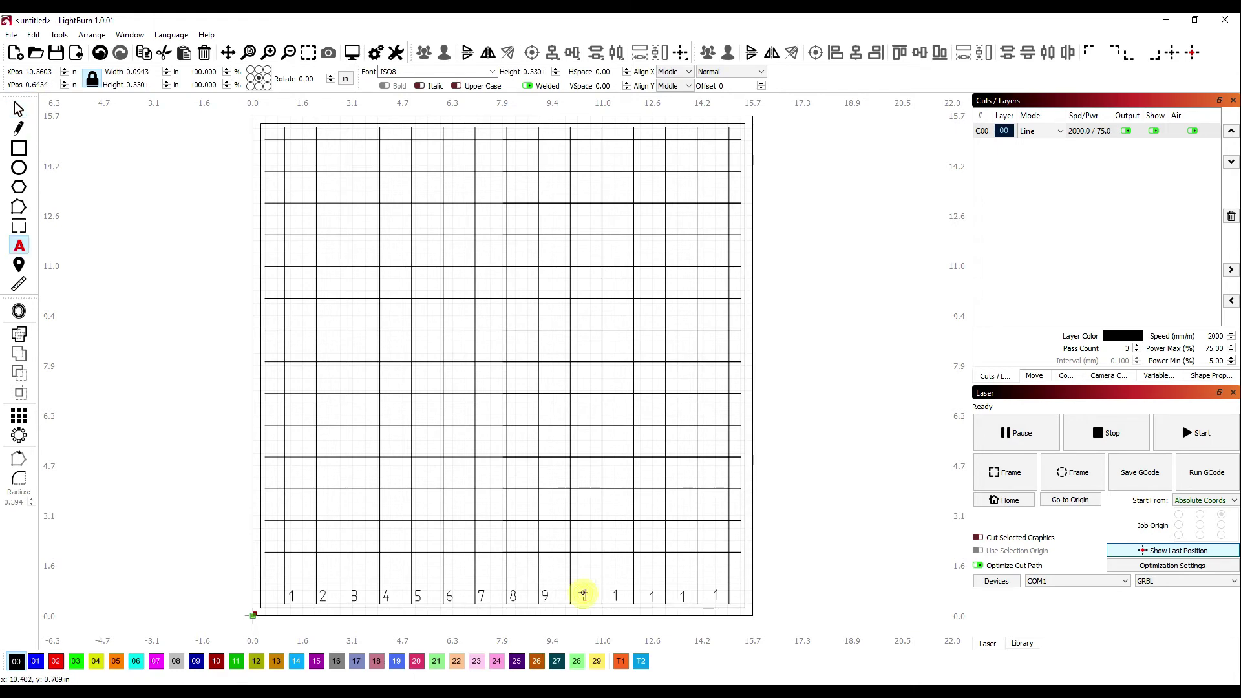
pyautogui.click(19, 109)
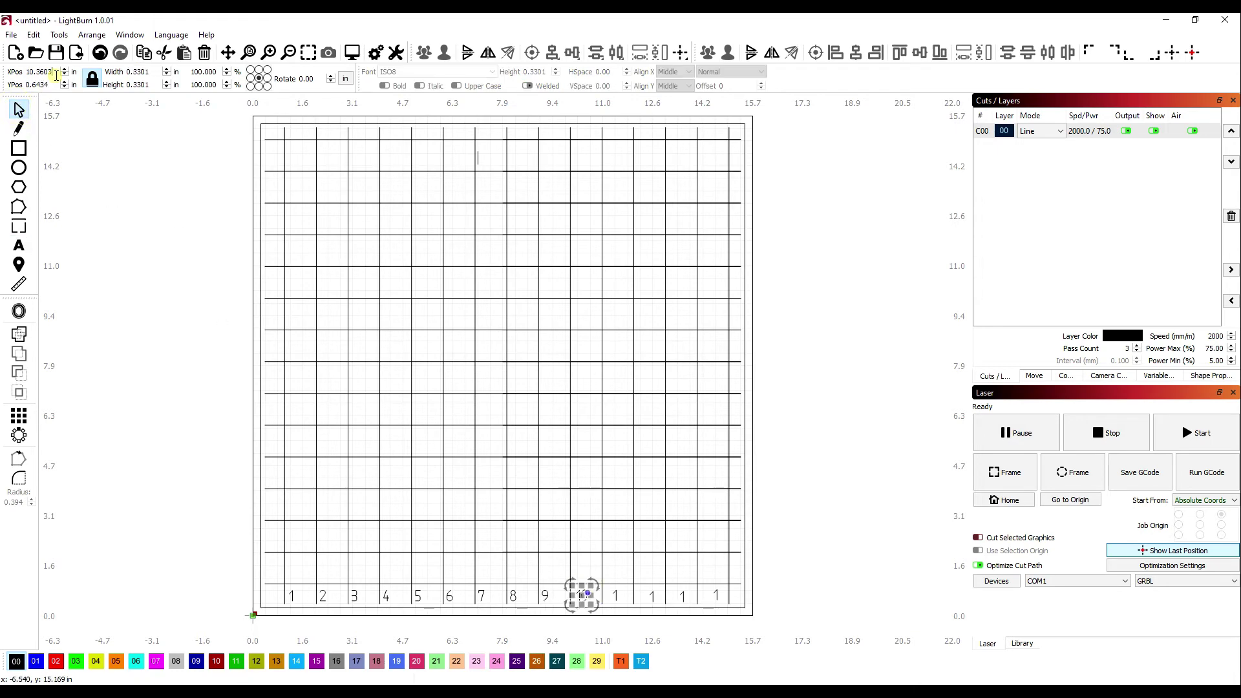
pyautogui.press('BackSpace')
pyautogui.press('BackSpace')
pyautogui.write('2')
pyautogui.press('Tab')
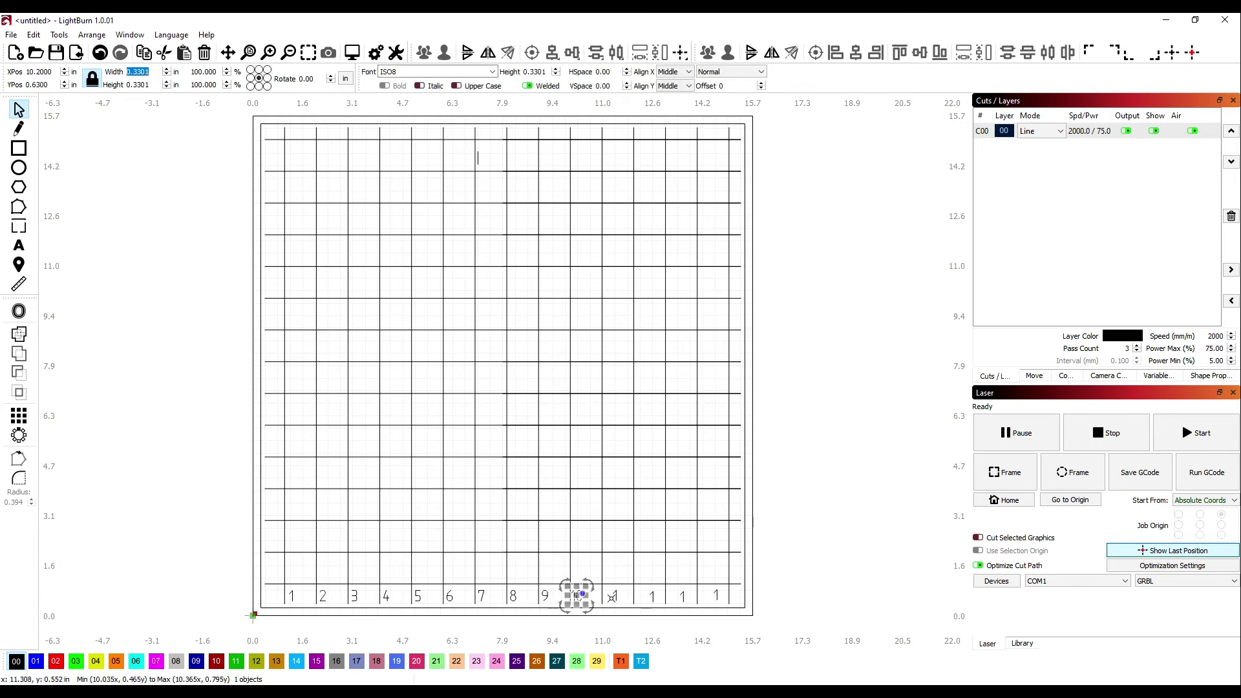
pyautogui.click(615, 595)
pyautogui.click(575, 598)
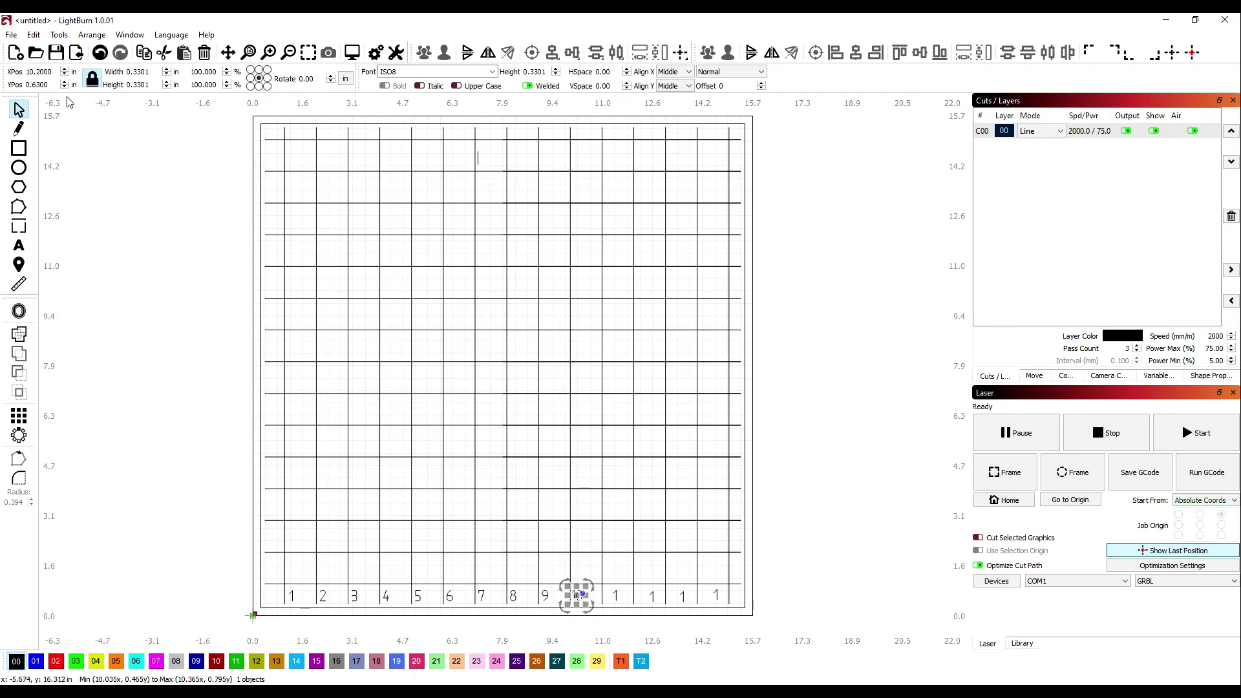
pyautogui.press('Return')
# - Change the eleventh number in the bottom row to 11 and position it at X 11.23 in, Y 0.63 in
pyautogui.click(617, 595)
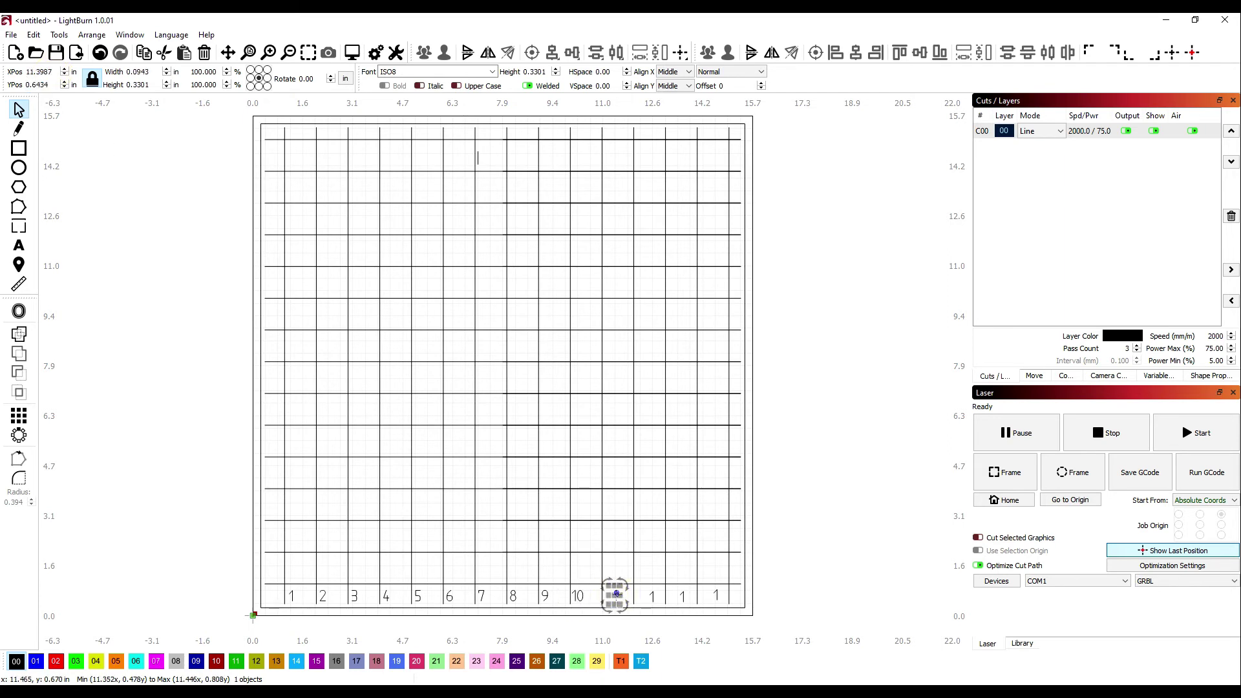
pyautogui.doubleClick(617, 595)
pyautogui.write('1')
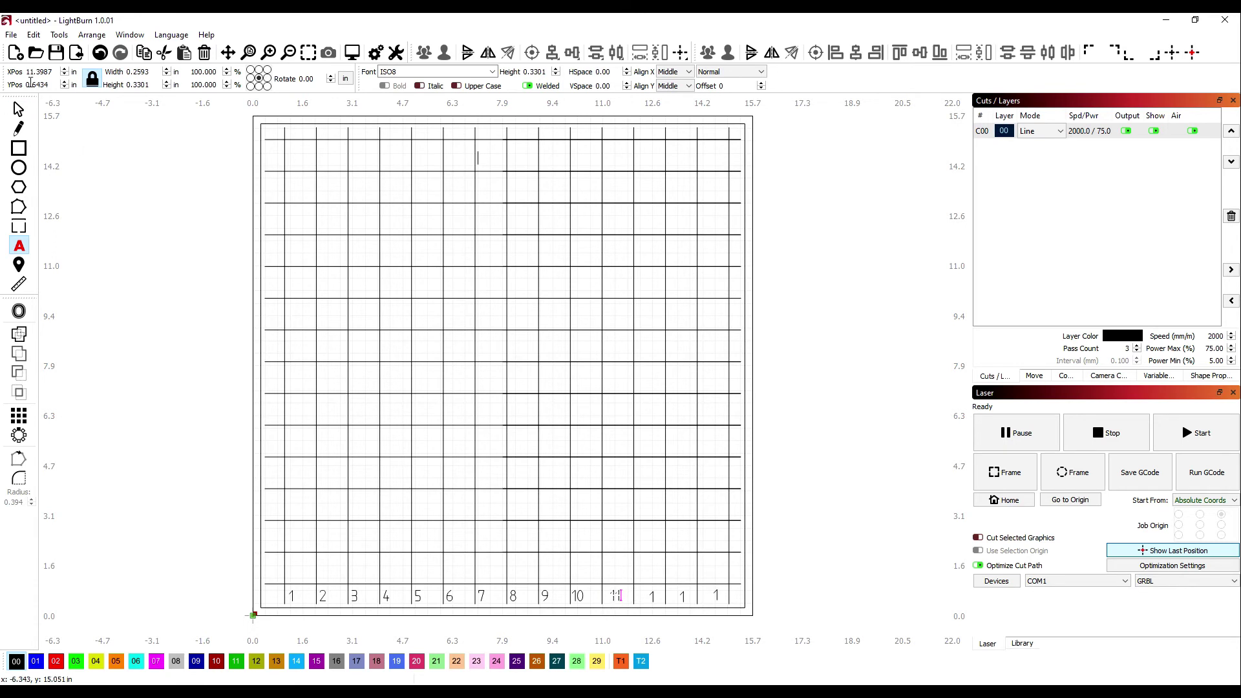
pyautogui.click(18, 110)
pyautogui.click(56, 73)
pyautogui.write('11.23')
pyautogui.press('Tab')
pyautogui.write('0.63')
pyautogui.press('Return')
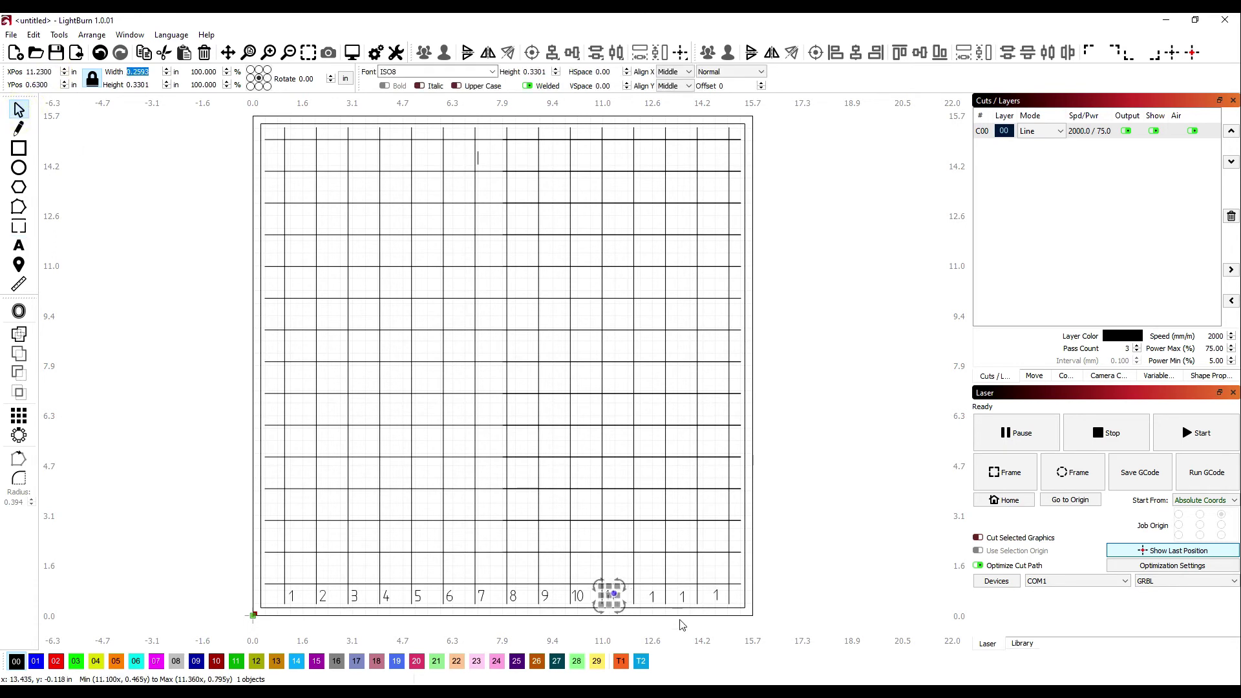
# - Change the twelfth number in the bottom row to 12 and position it at X 12.23 in, Y 0.63 in
pyautogui.doubleClick(653, 595)
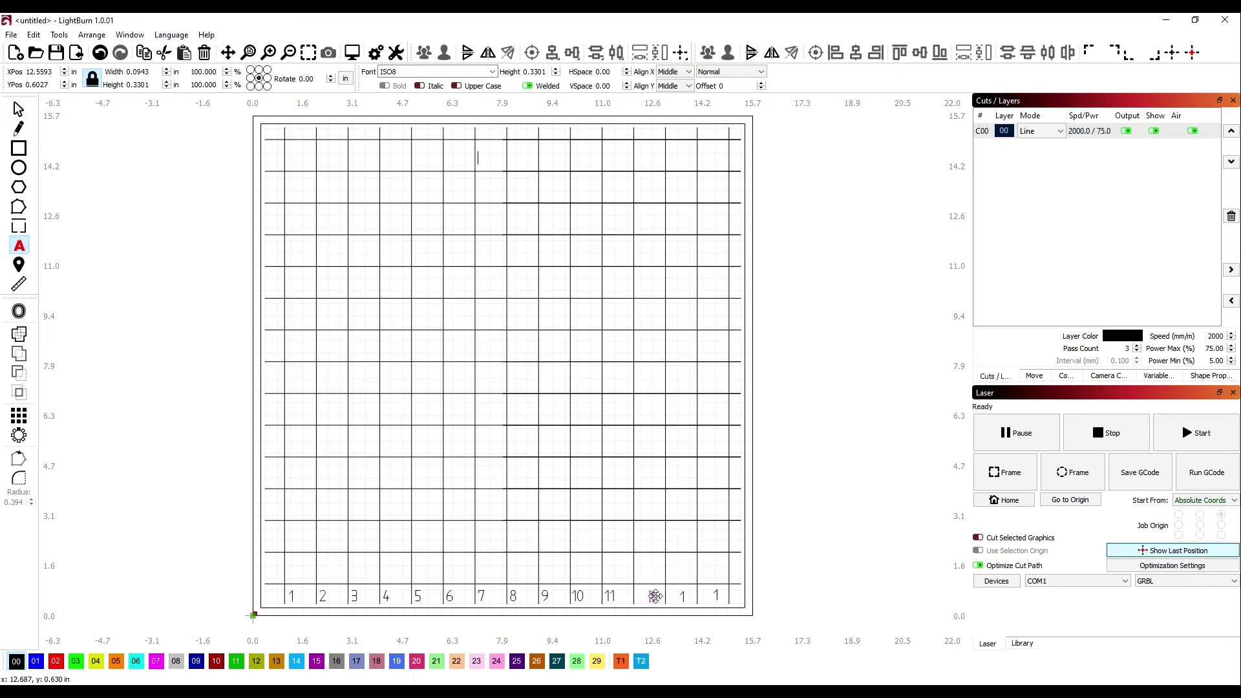
pyautogui.click(20, 108)
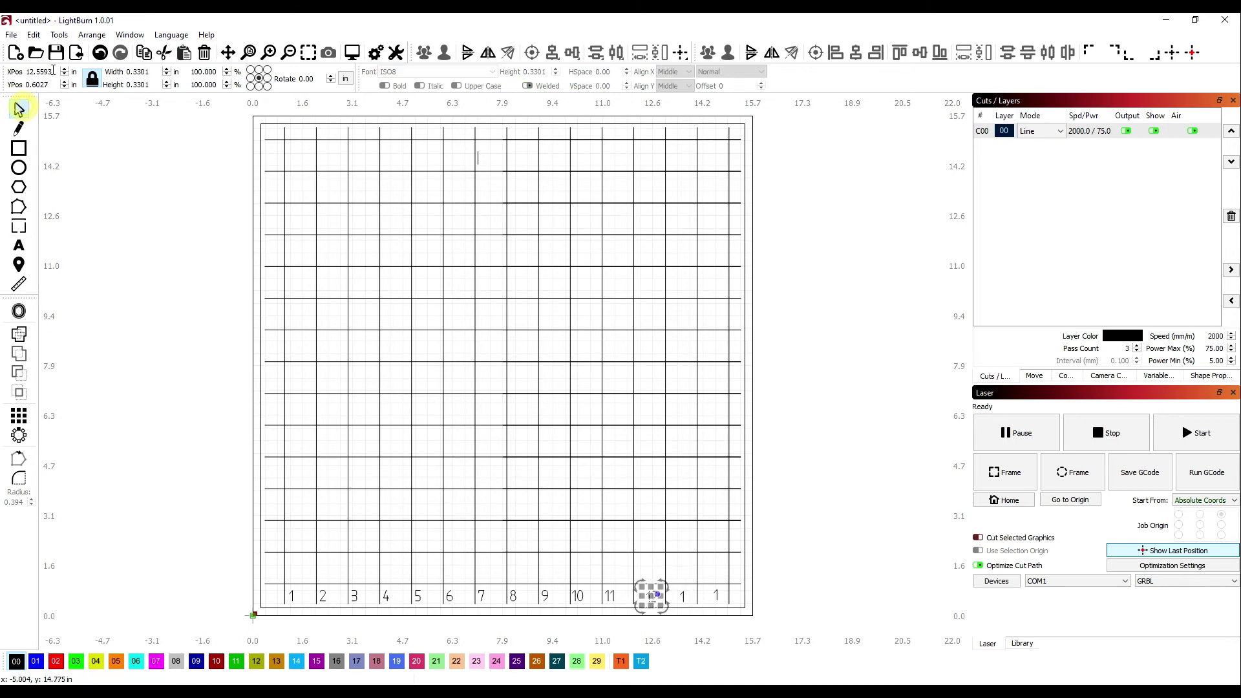
pyautogui.press('Return')
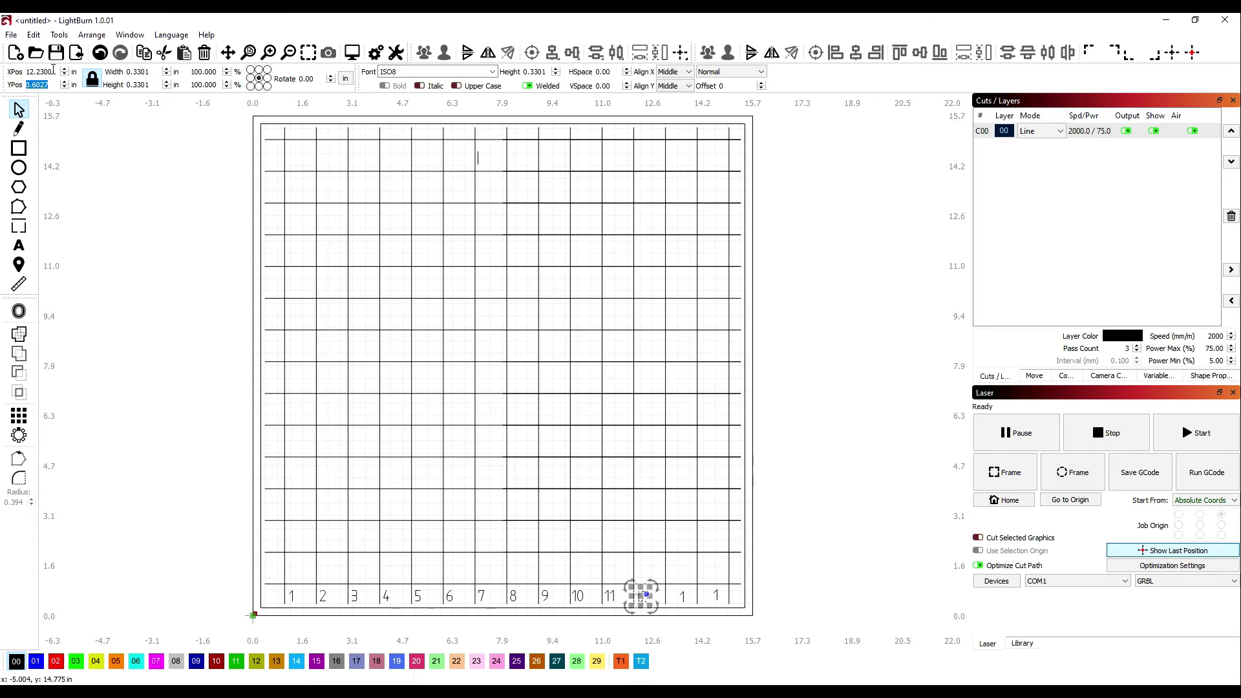
pyautogui.click(53, 85)
pyautogui.write('0.6')
pyautogui.press('Return')
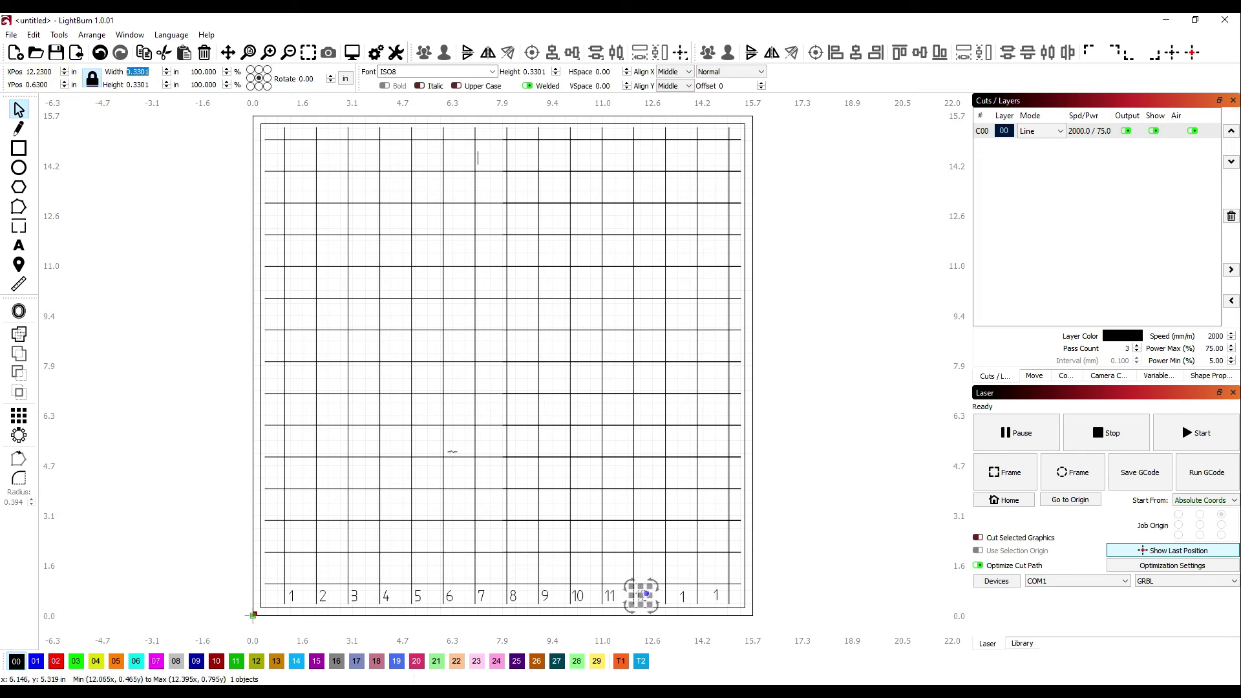
# - Change the thirteenth number in the bottom row to 13 and position it at X 13.23 in, Y 0.63 in
pyautogui.click(683, 594)
pyautogui.press('t')
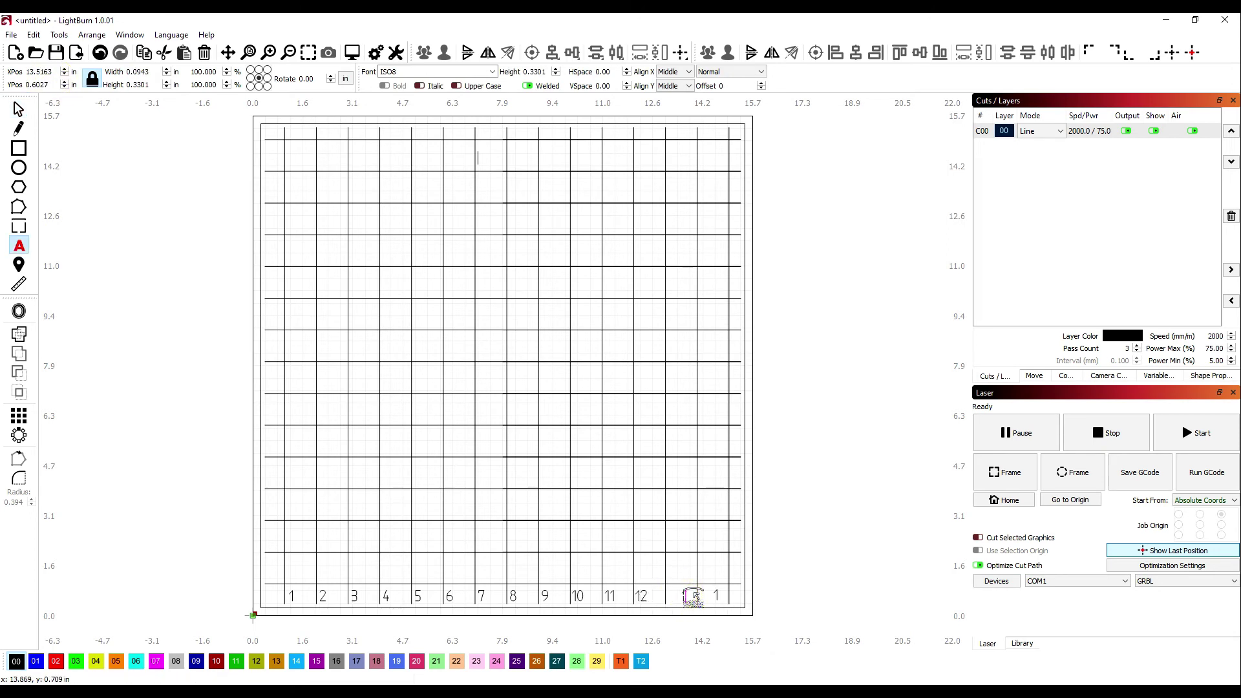
pyautogui.click(18, 108)
pyautogui.click(54, 71)
pyautogui.press('BackSpace')
pyautogui.press('BackSpace')
pyautogui.press('BackSpace')
pyautogui.press('BackSpace')
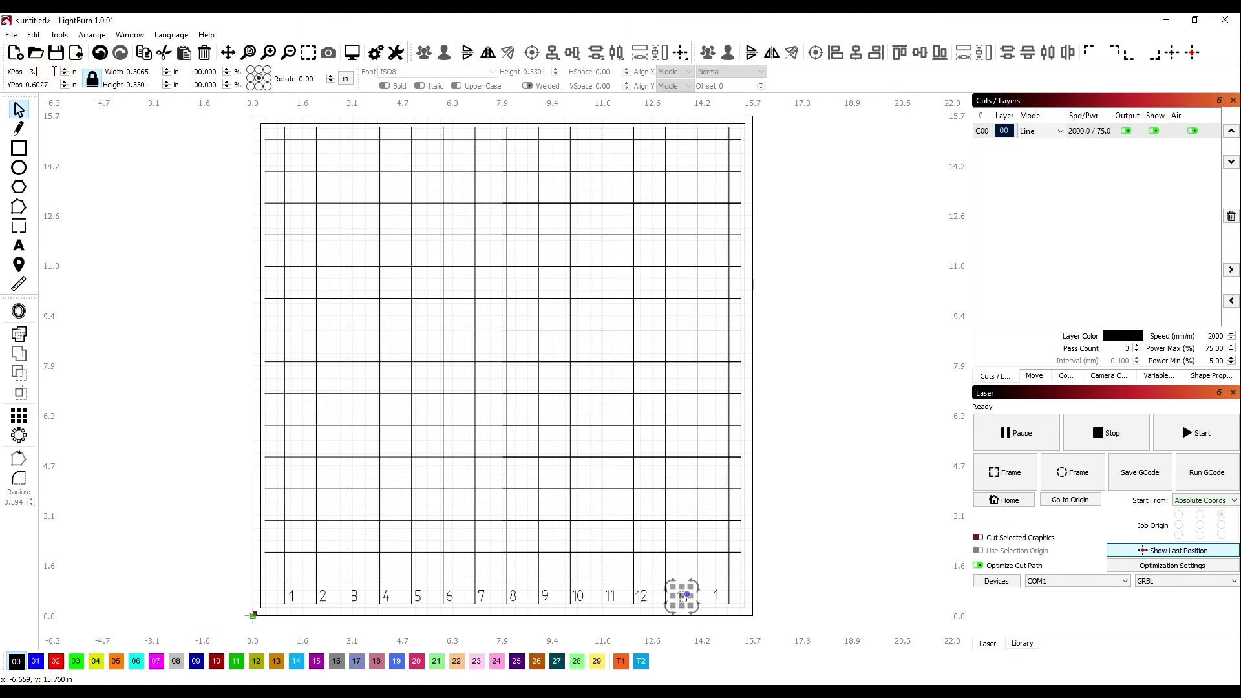
pyautogui.press('Tab')
pyautogui.press('Return')
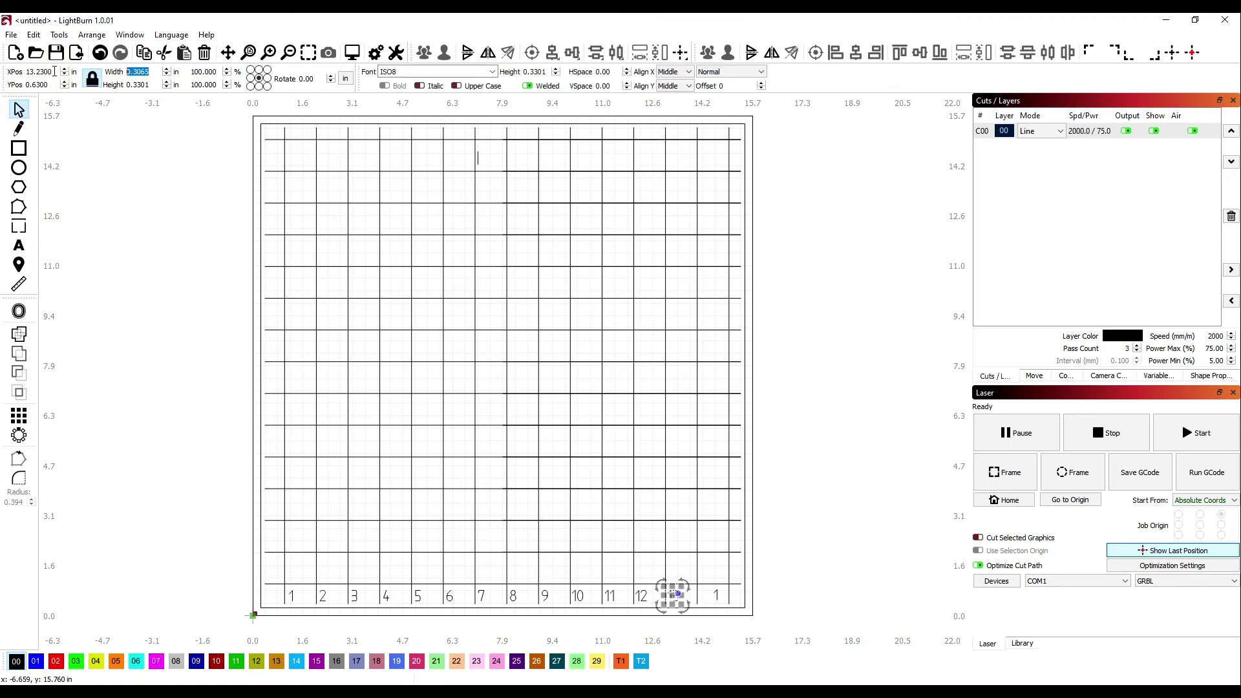
# - Change the last number in the bottom row to 14 and position it at X 14.23 in, Y 0.63 in
pyautogui.click(716, 595)
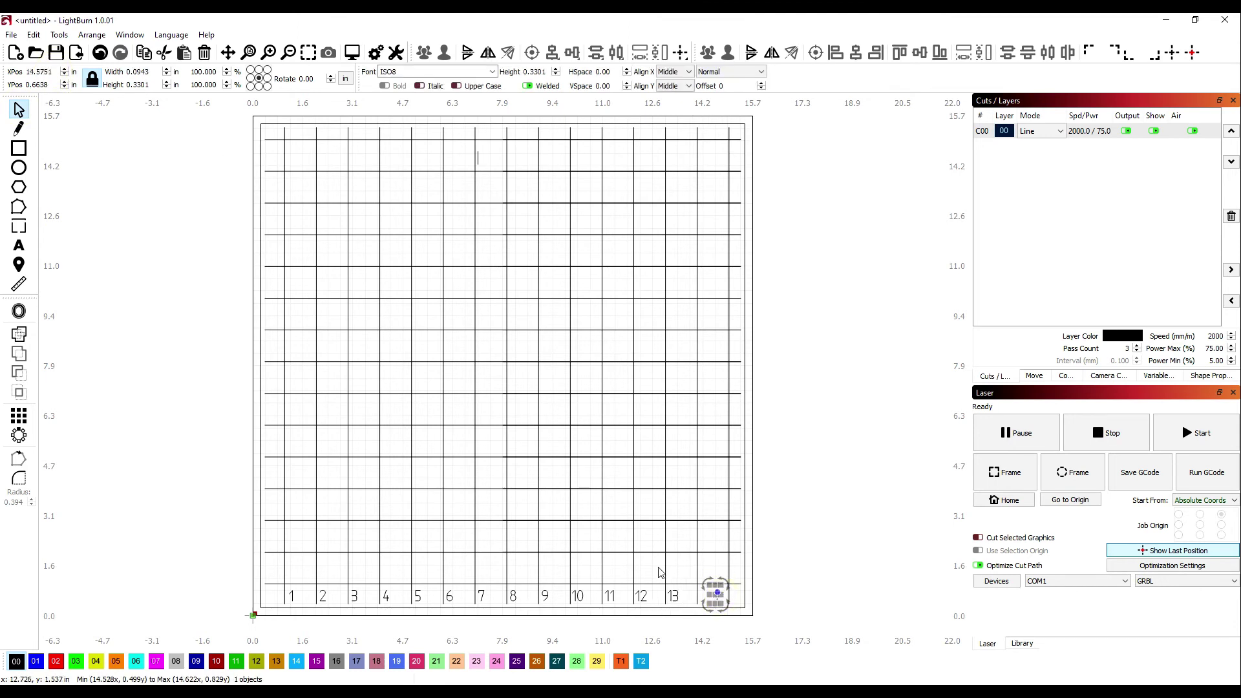
pyautogui.doubleClick(717, 595)
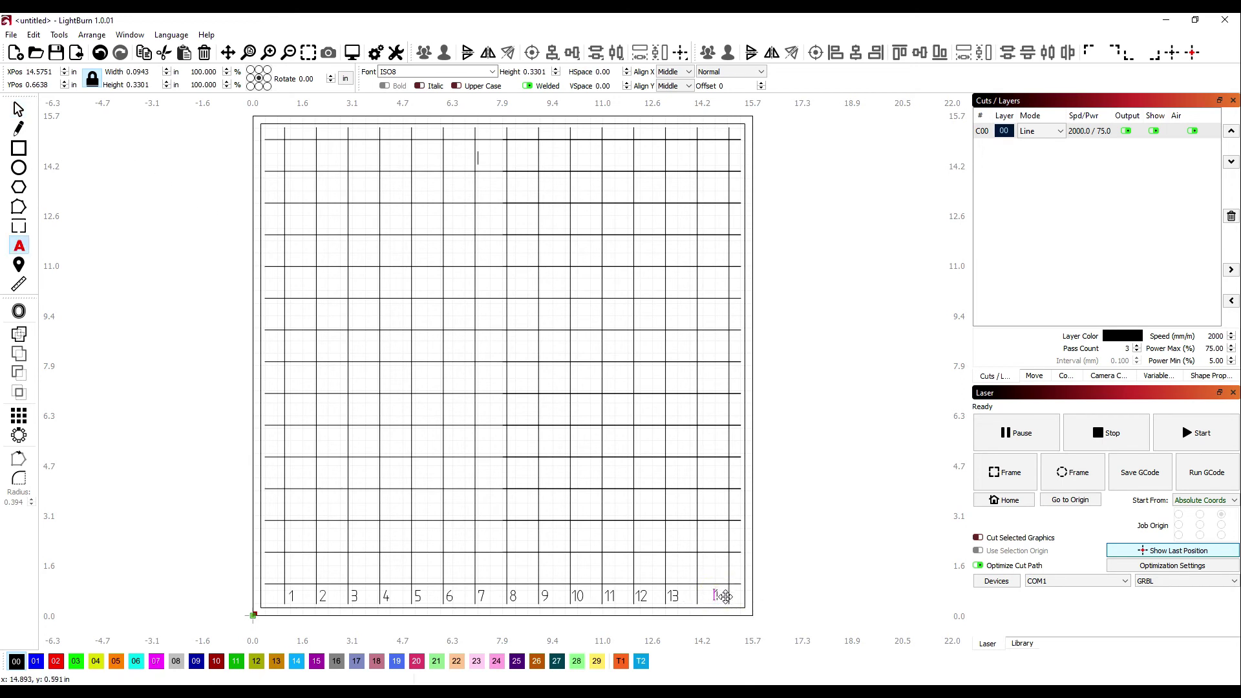
pyautogui.write('4')
pyautogui.click(27, 109)
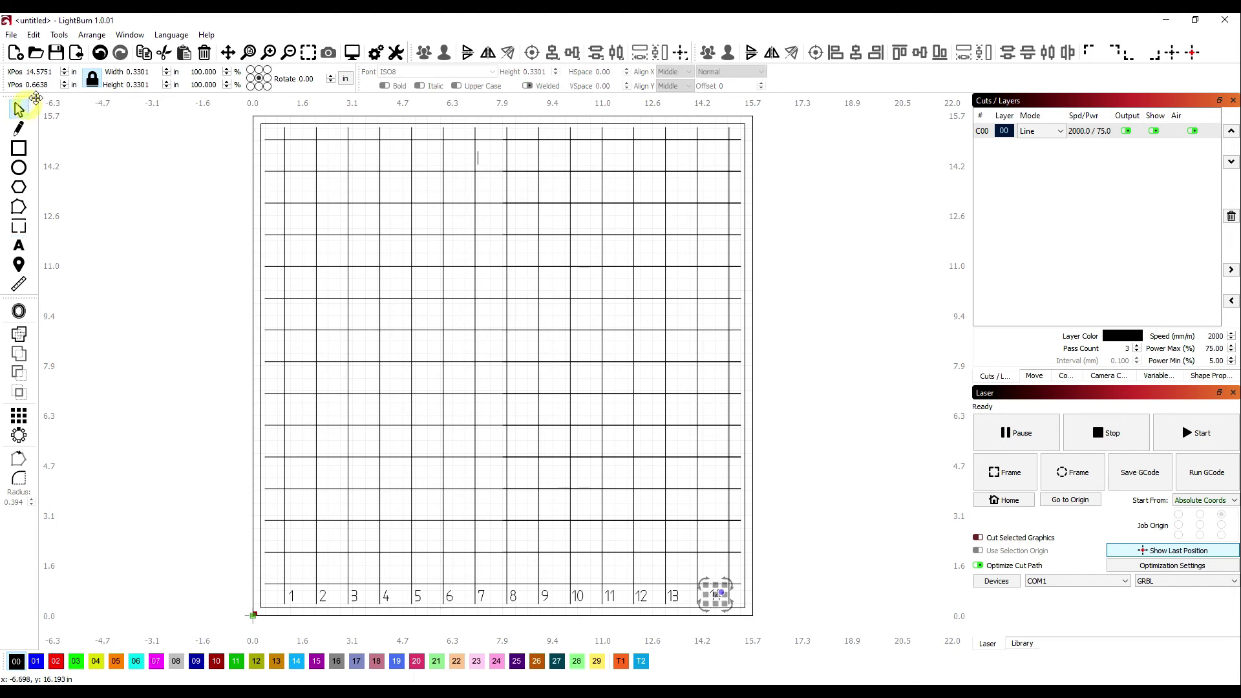
pyautogui.click(57, 72)
pyautogui.write('14.23')
pyautogui.press('Tab')
pyautogui.write('0.63')
pyautogui.press('Tab')
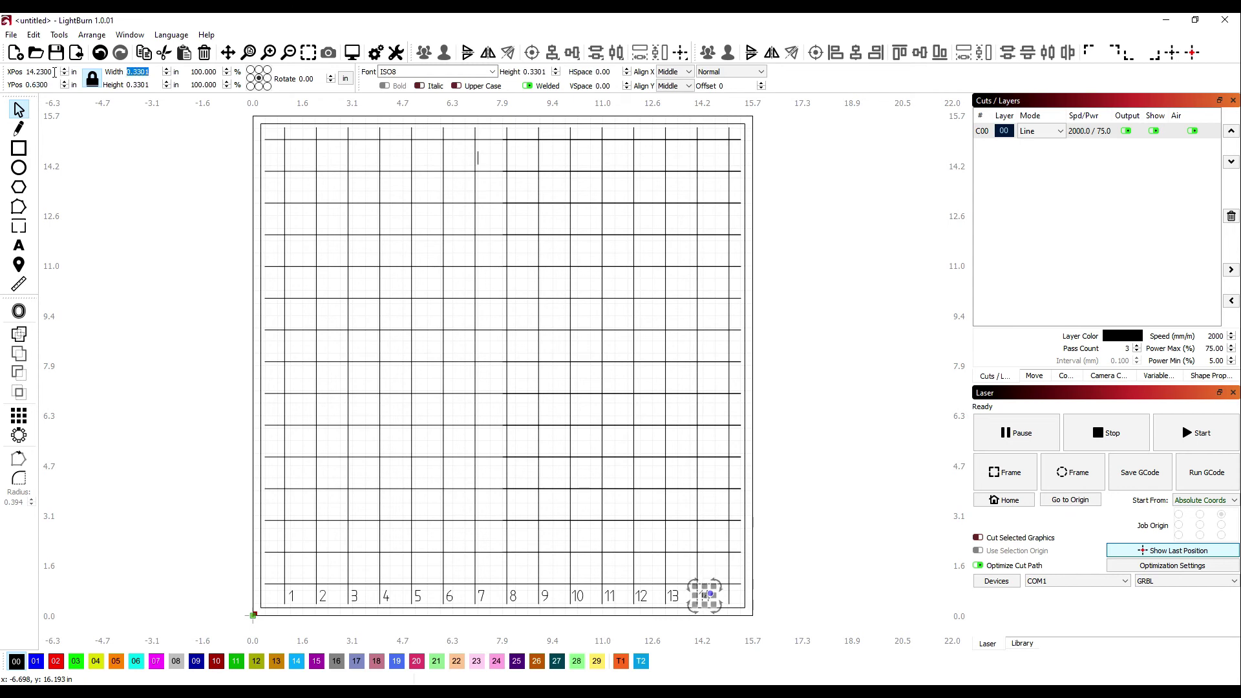
pyautogui.click(848, 279)
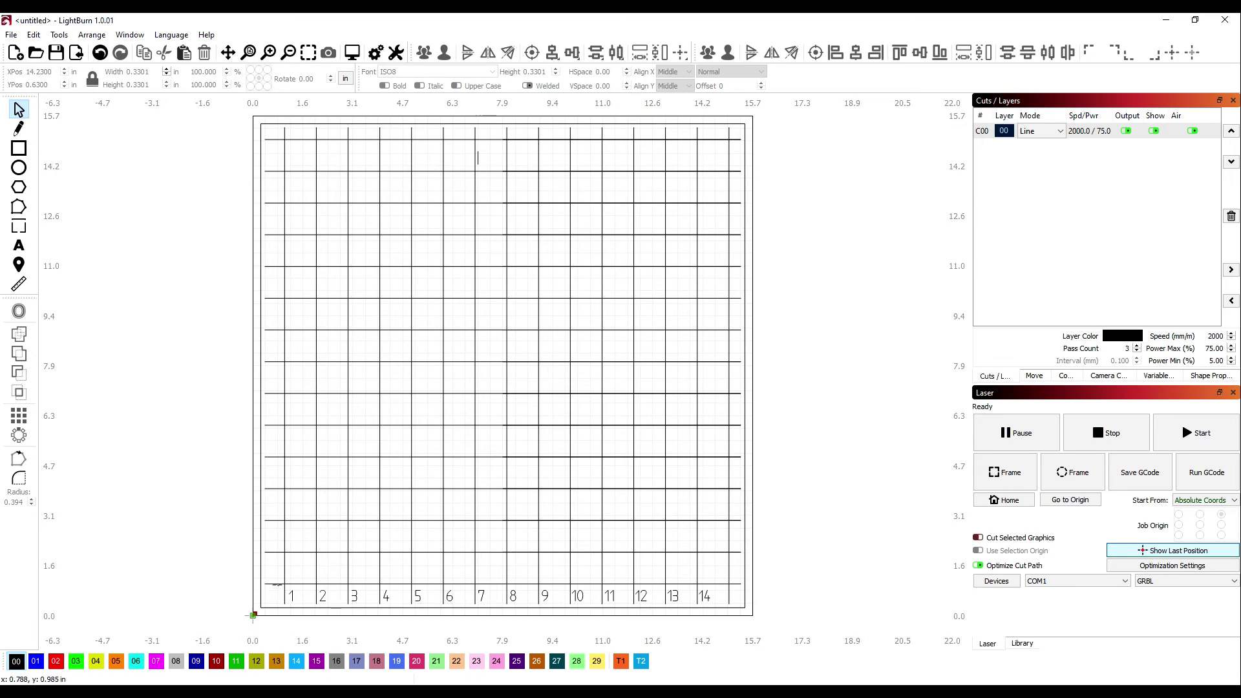
# - Duplicate the bottom-row numbers 1 to 14 together and move the copy to the middle of the grid, about X 8 in, Y 7.87 in
pyautogui.moveTo(276, 586); pyautogui.dragTo(729, 610)
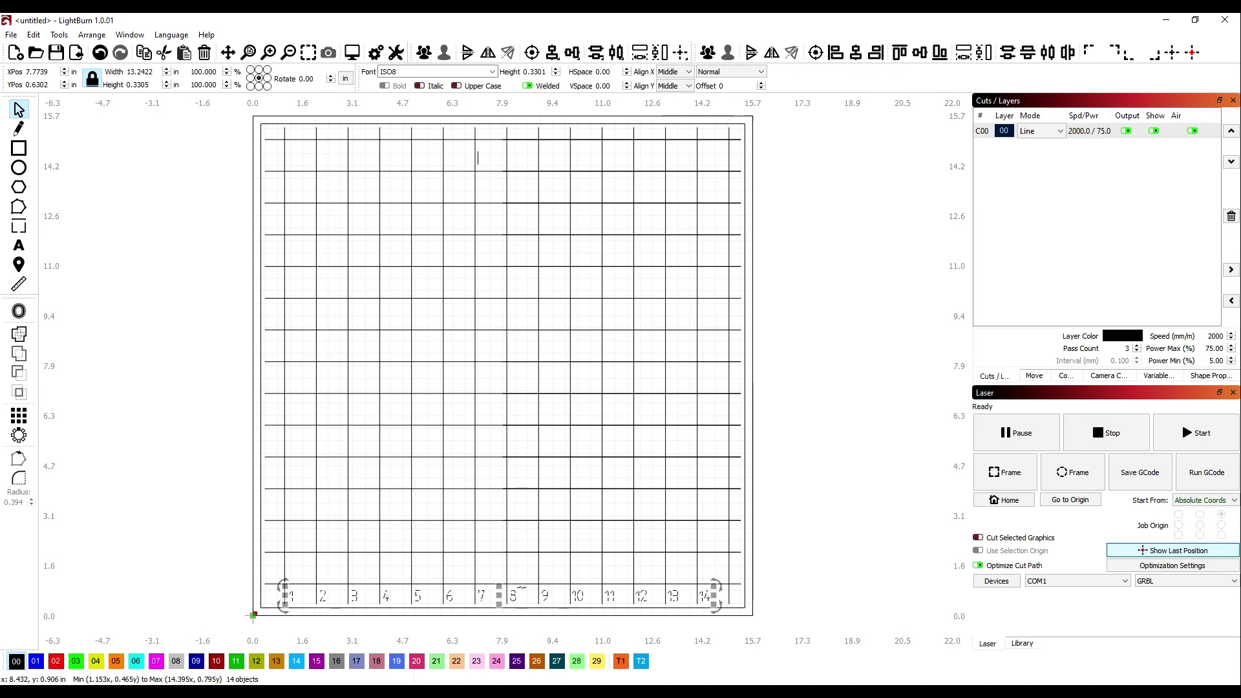
pyautogui.rightClick(499, 602)
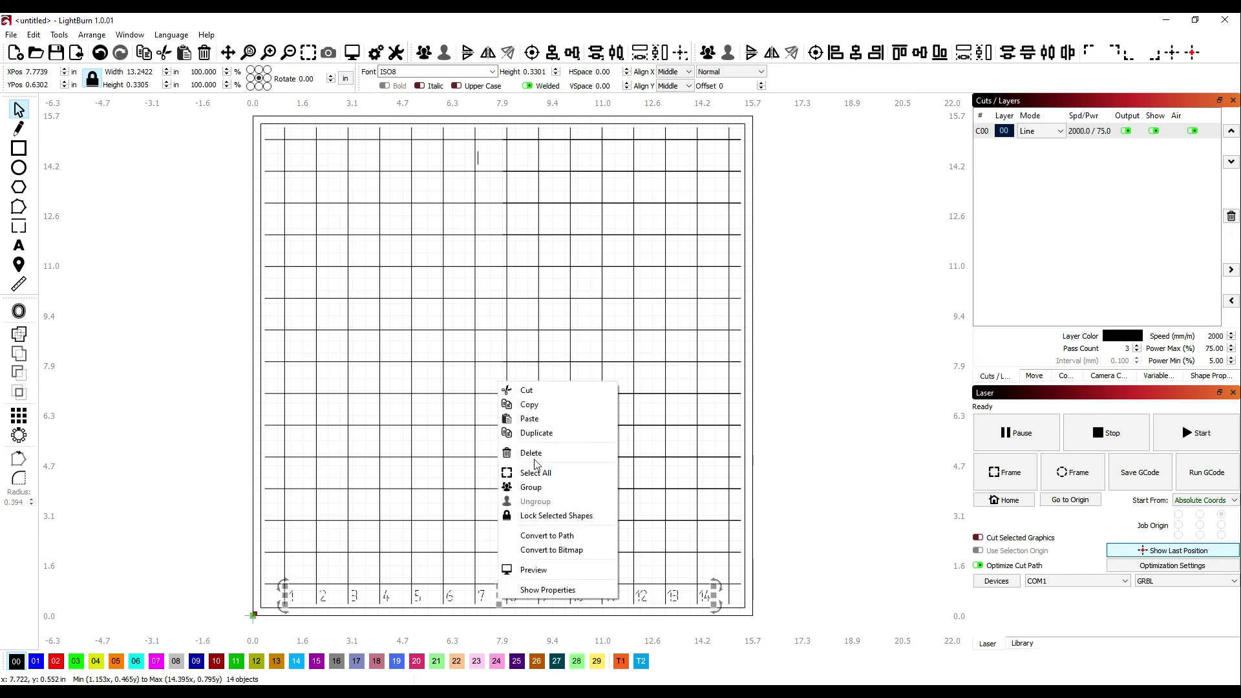
pyautogui.click(537, 432)
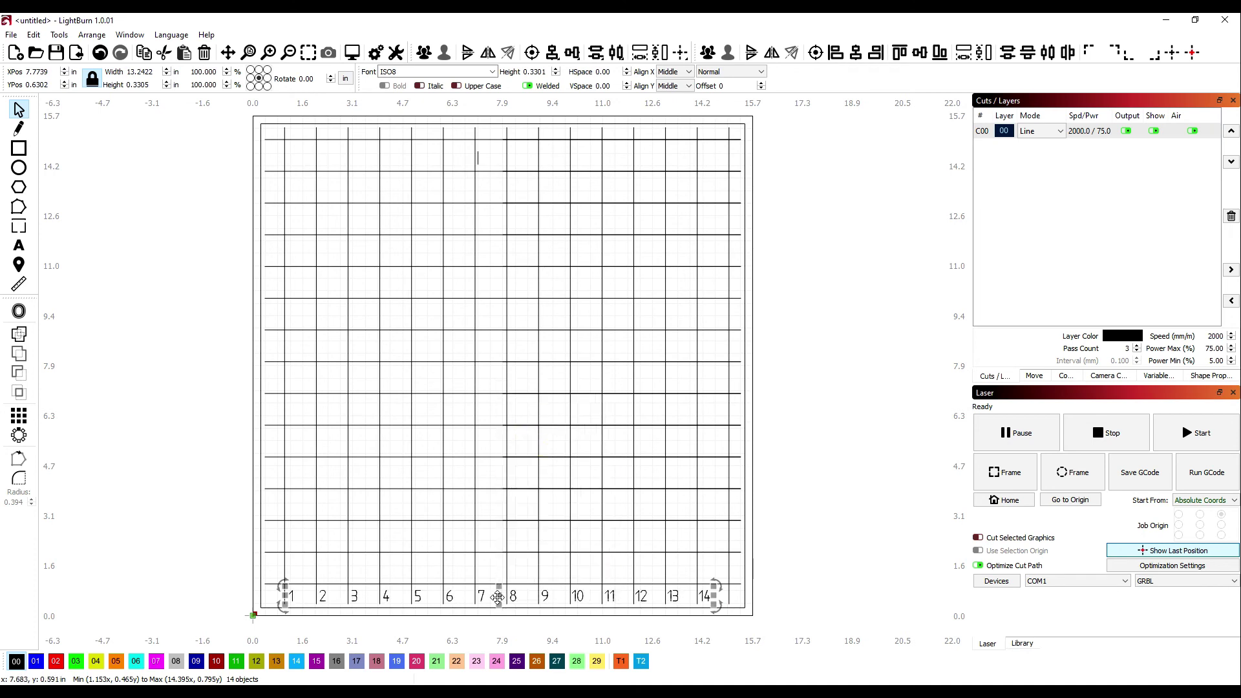
pyautogui.moveTo(498, 595); pyautogui.dragTo(508, 365)
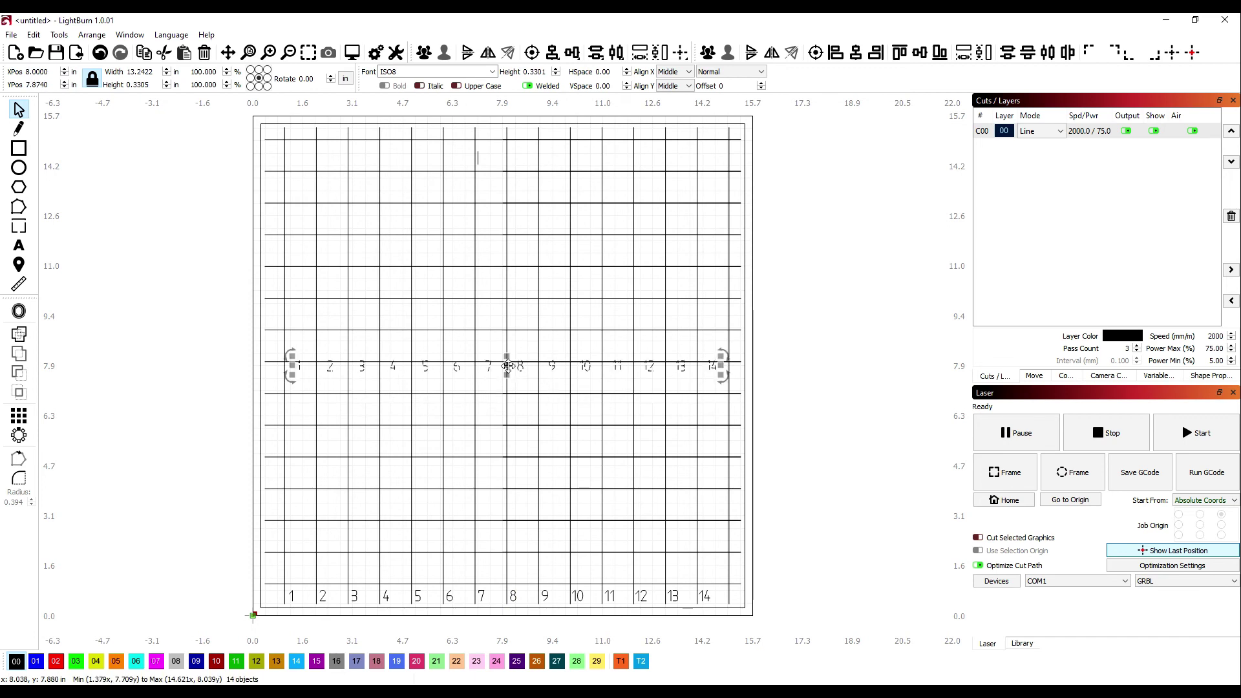
pyautogui.moveTo(291, 376); pyautogui.dragTo(323, 414)
pyautogui.click(40, 35)
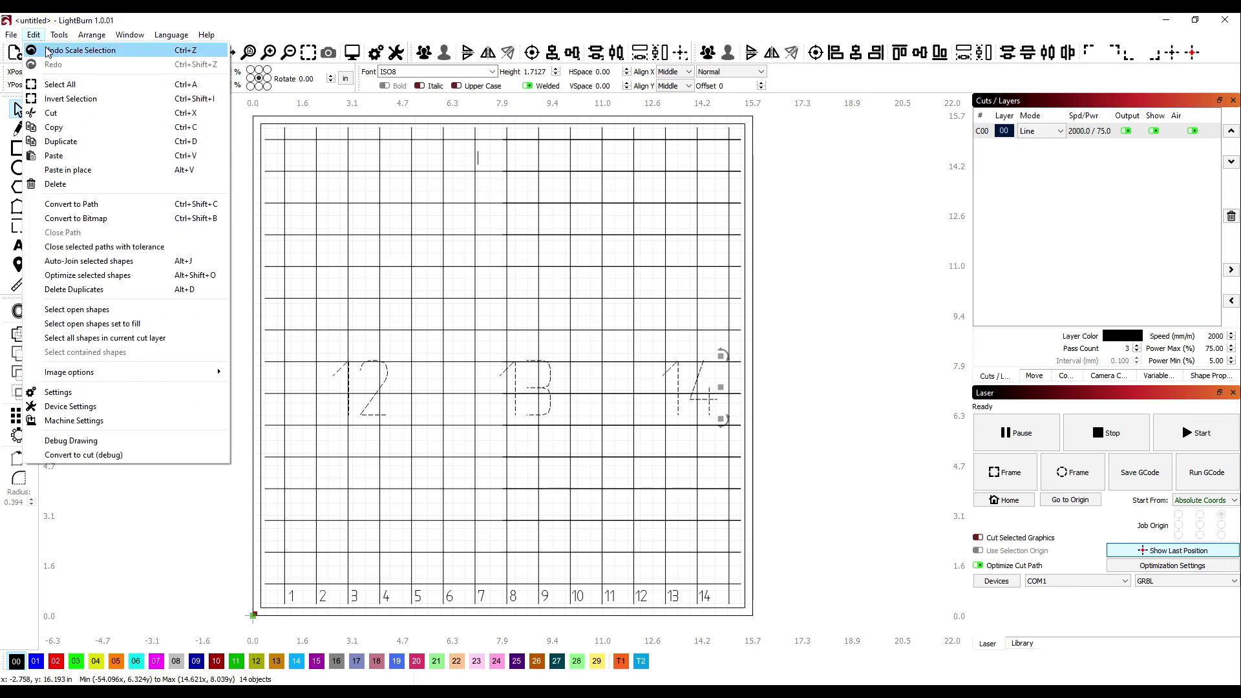
pyautogui.click(48, 50)
# - Rotate the copied row of numbers 90 degrees counterclockwise and move it into the grid's left column, about X 0.75 in, Y 7.72 in
pyautogui.click(726, 384)
pyautogui.moveTo(726, 384); pyautogui.dragTo(523, 160)
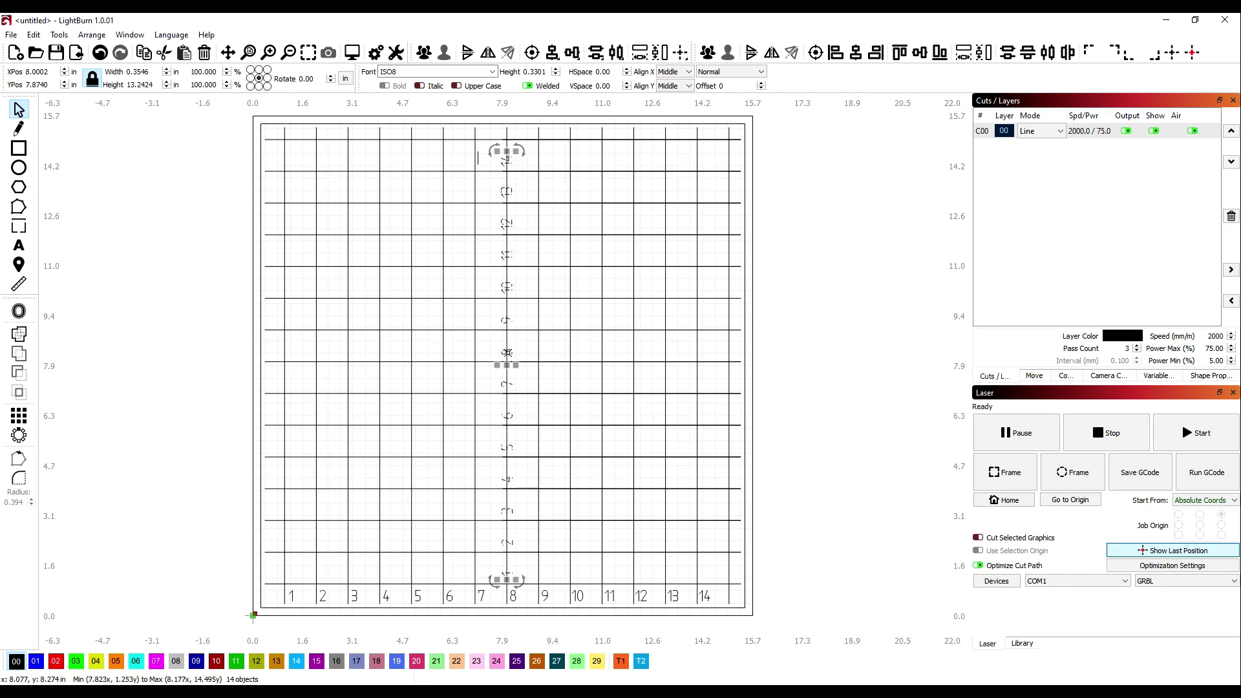
pyautogui.moveTo(505, 364); pyautogui.dragTo(279, 377)
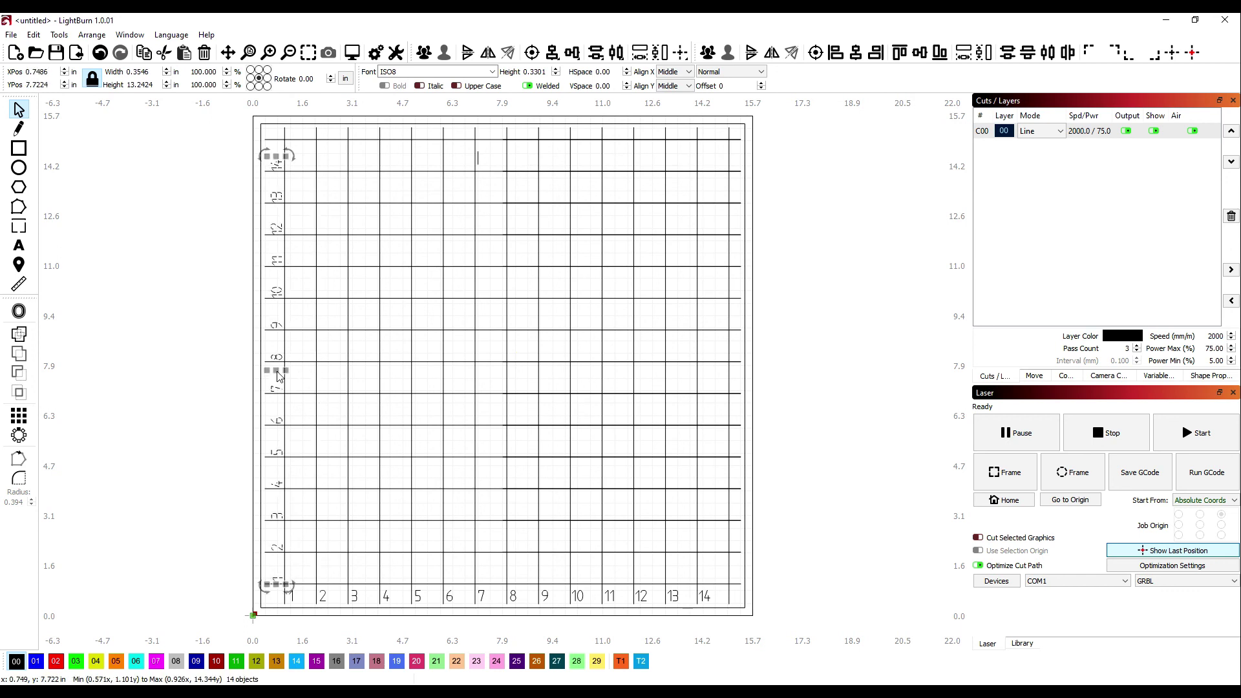
pyautogui.click(200, 366)
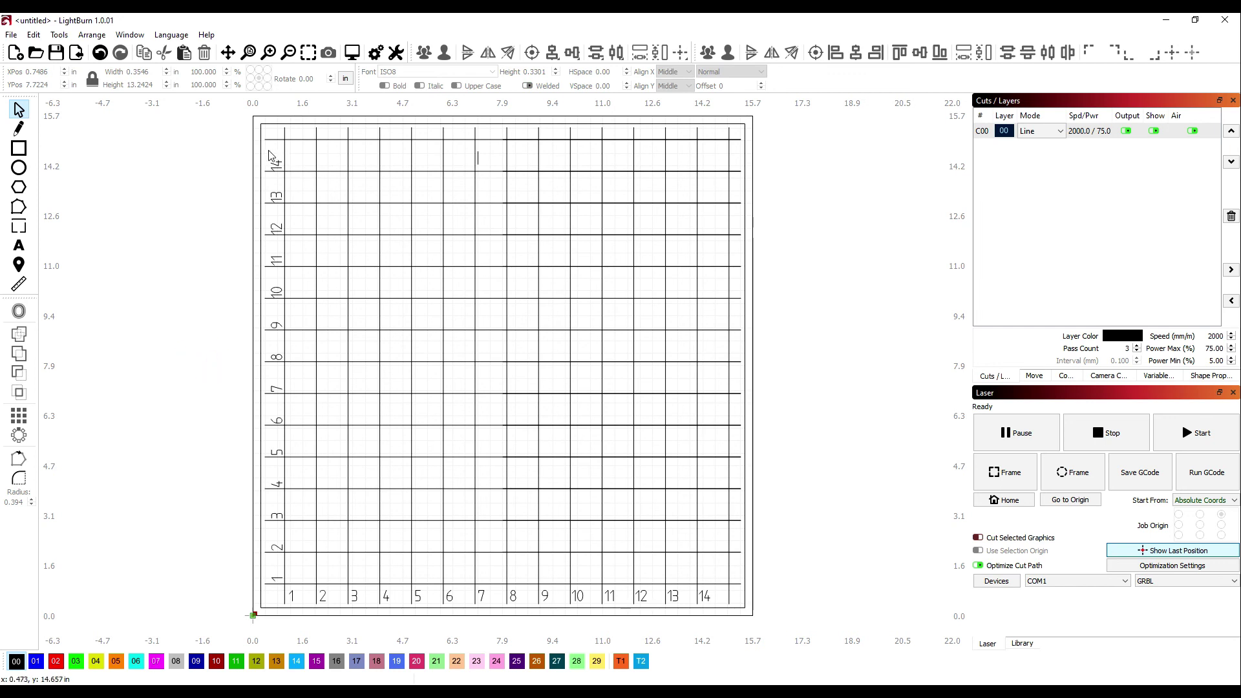
# - Select all the vertical numbers and shift them slightly to about X 0.71 in, Y 7.8 in so they sit within their rows
pyautogui.moveTo(269, 155); pyautogui.dragTo(290, 588)
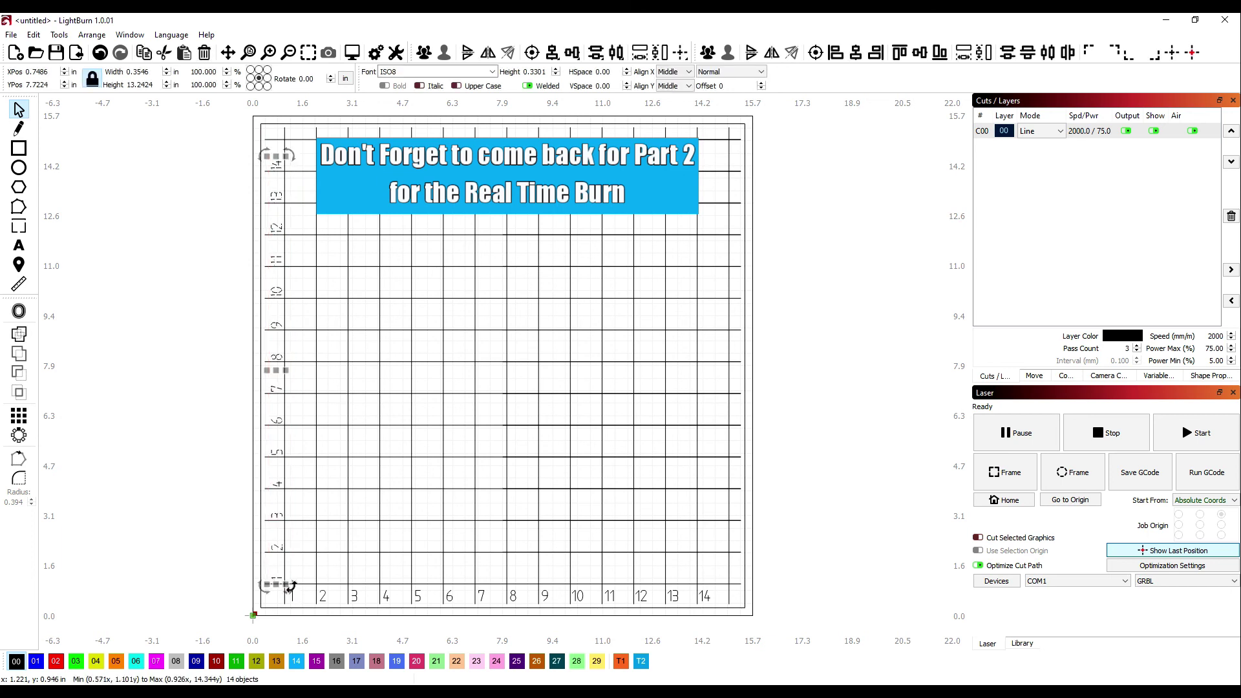
pyautogui.moveTo(290, 587); pyautogui.dragTo(285, 584)
pyautogui.click(863, 335)
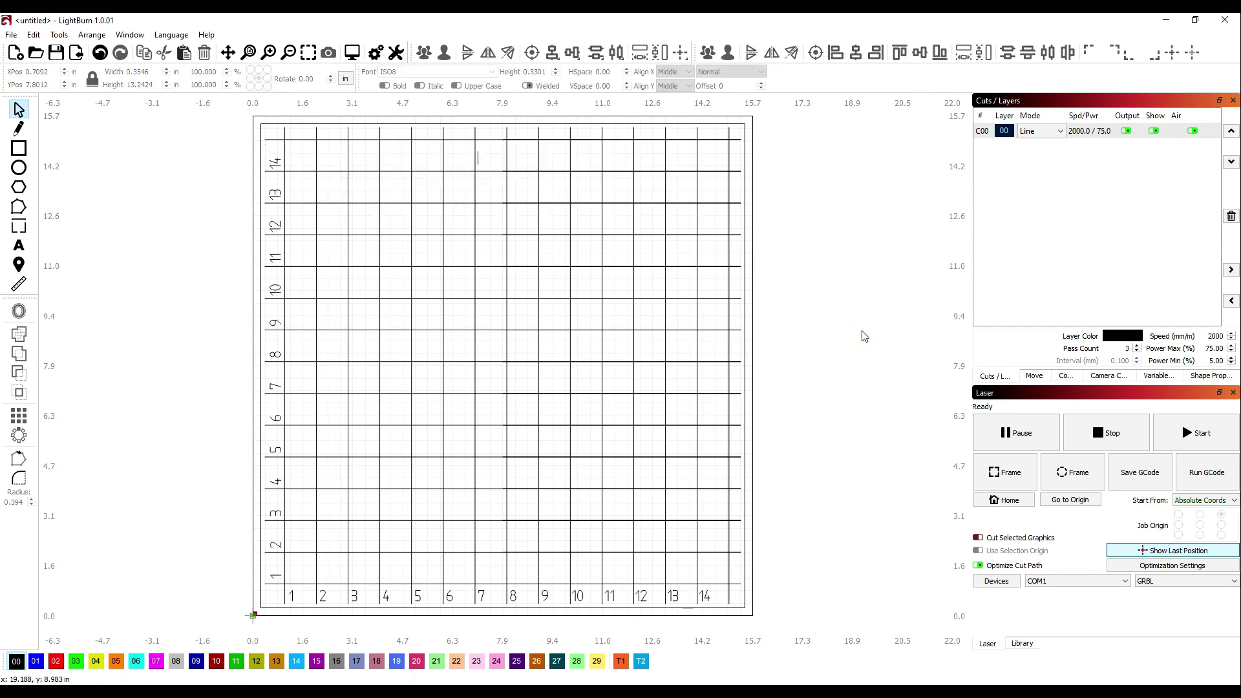